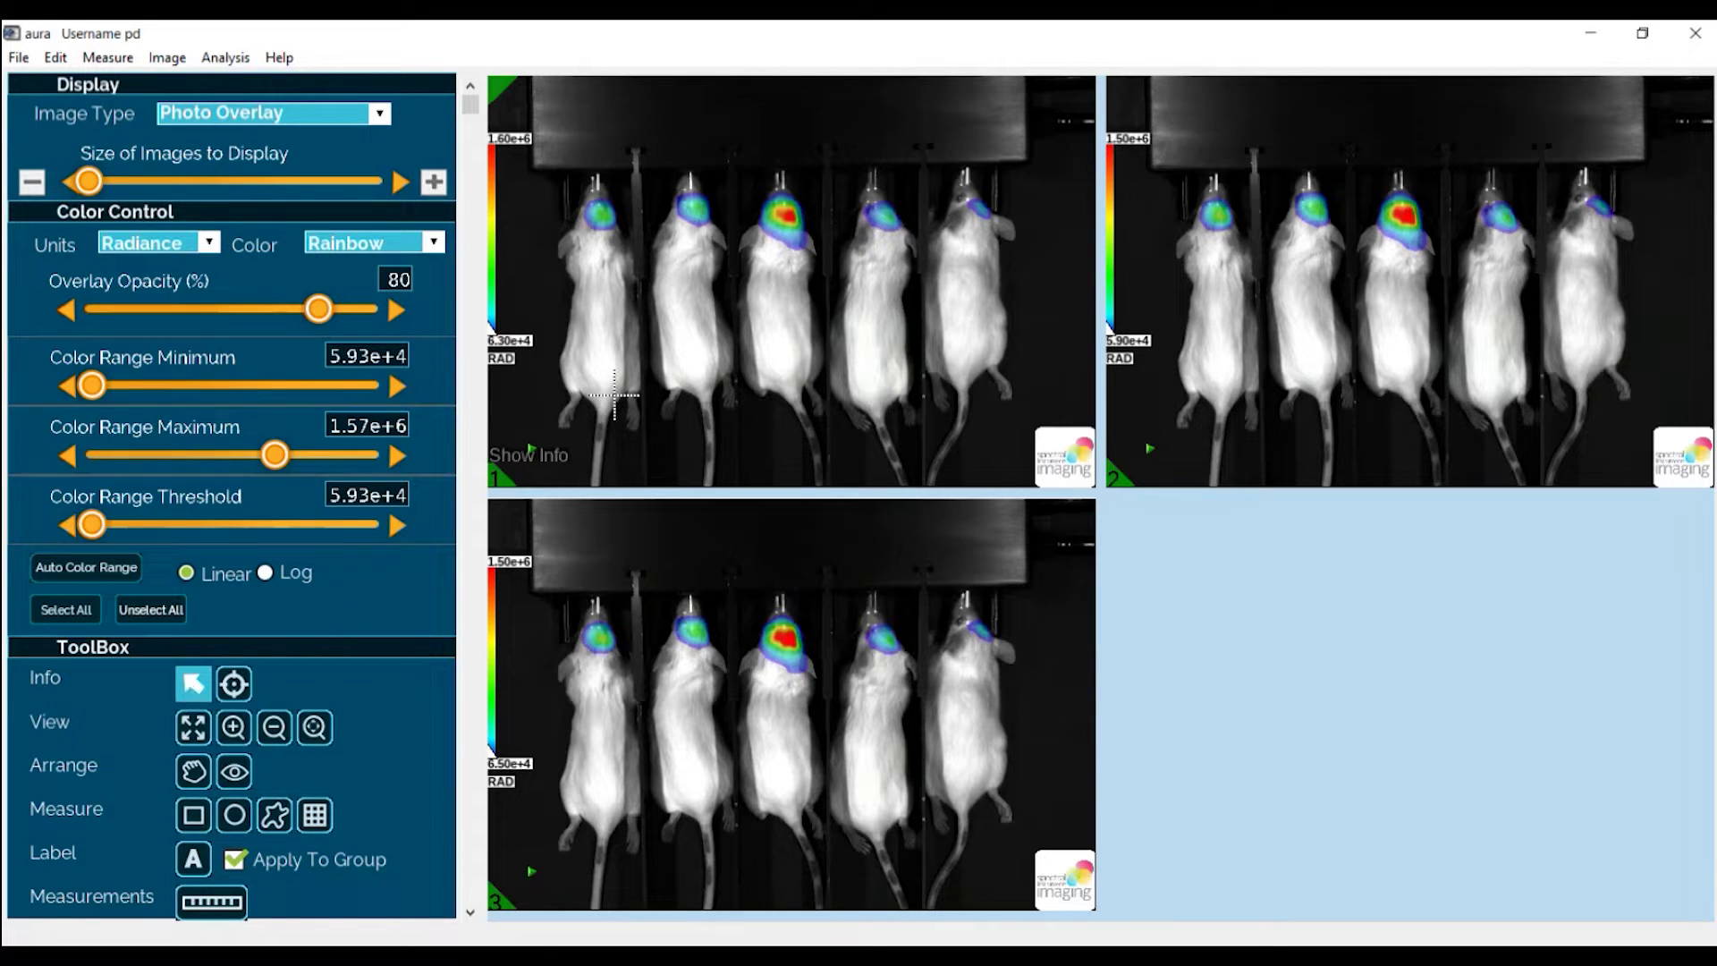
Apply image 1's colour range (6.29e+4 to 1.57e+6), enlarge it, then return to the three-image grid
{"action": "left_click", "coordinate": [627, 363]}
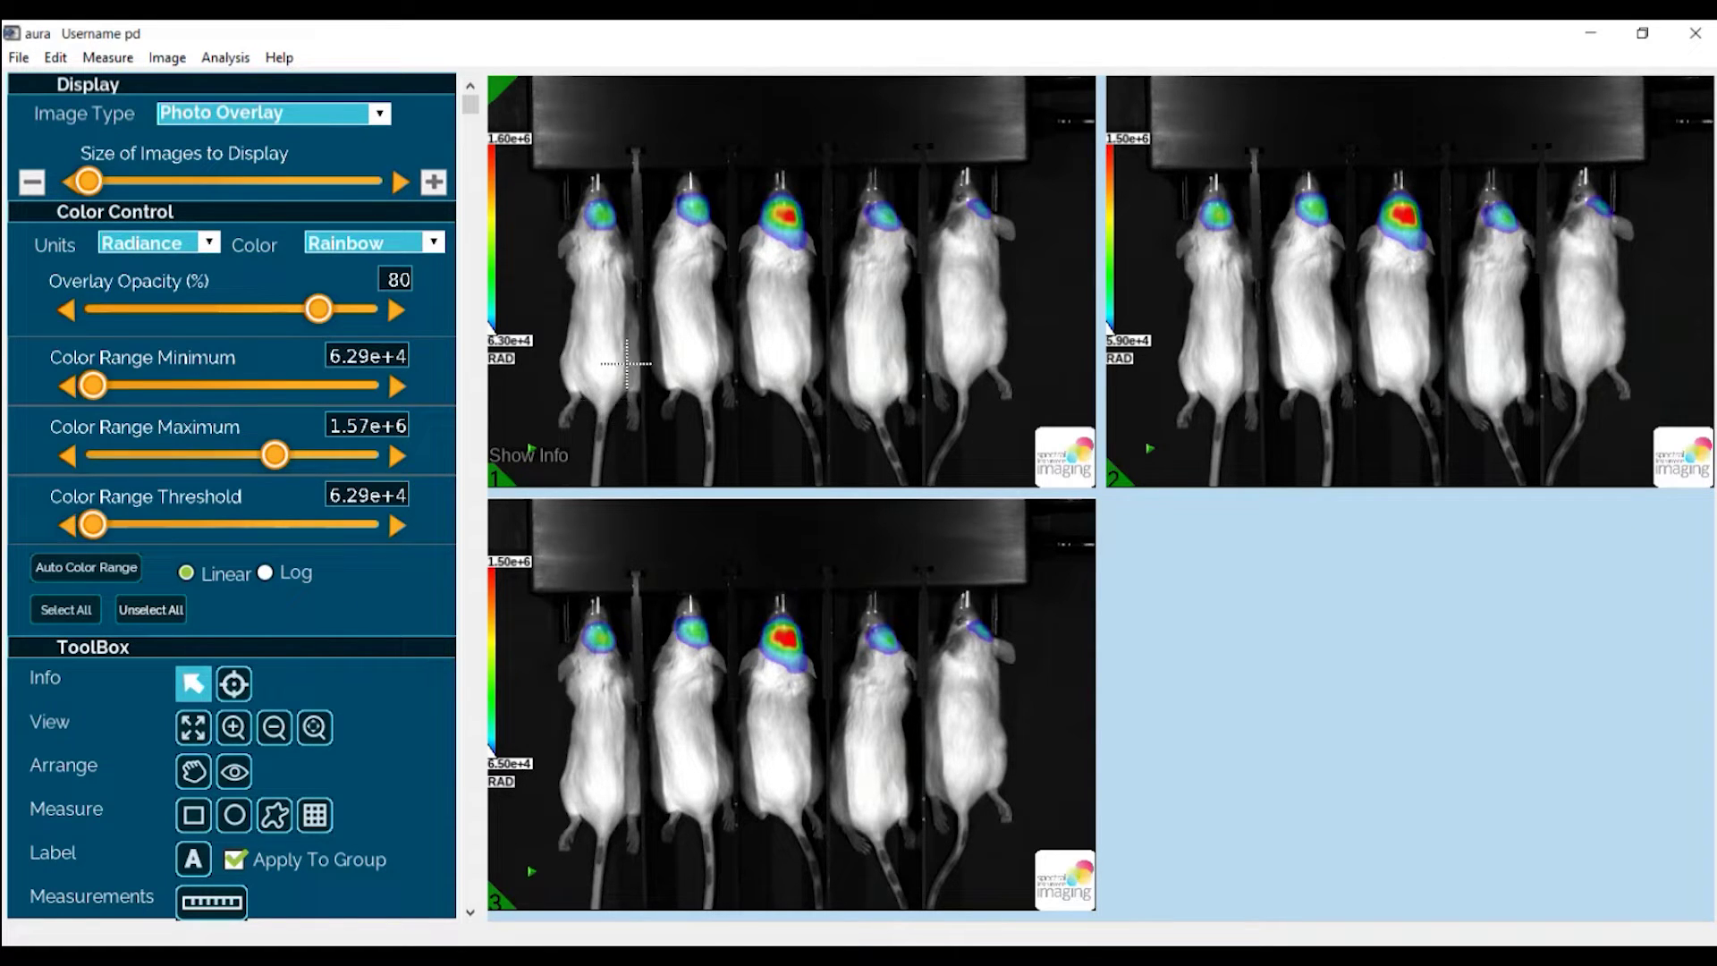
{"action": "double_click", "coordinate": [627, 363]}
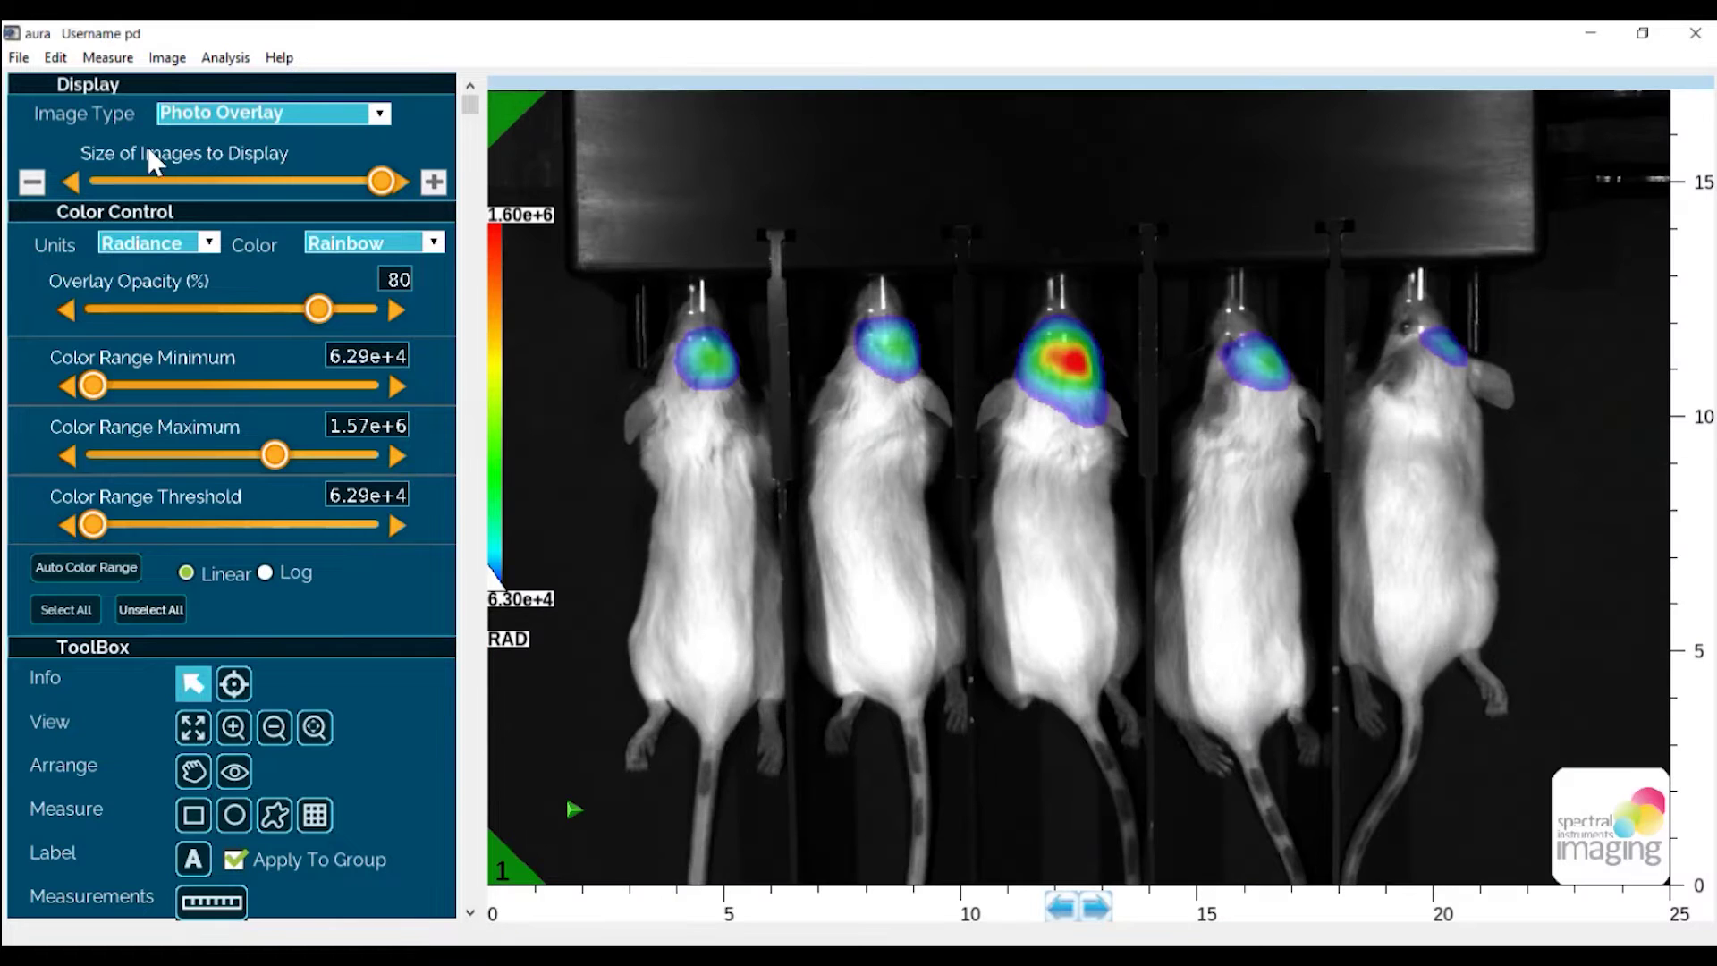
{"action": "left_click", "coordinate": [30, 185]}
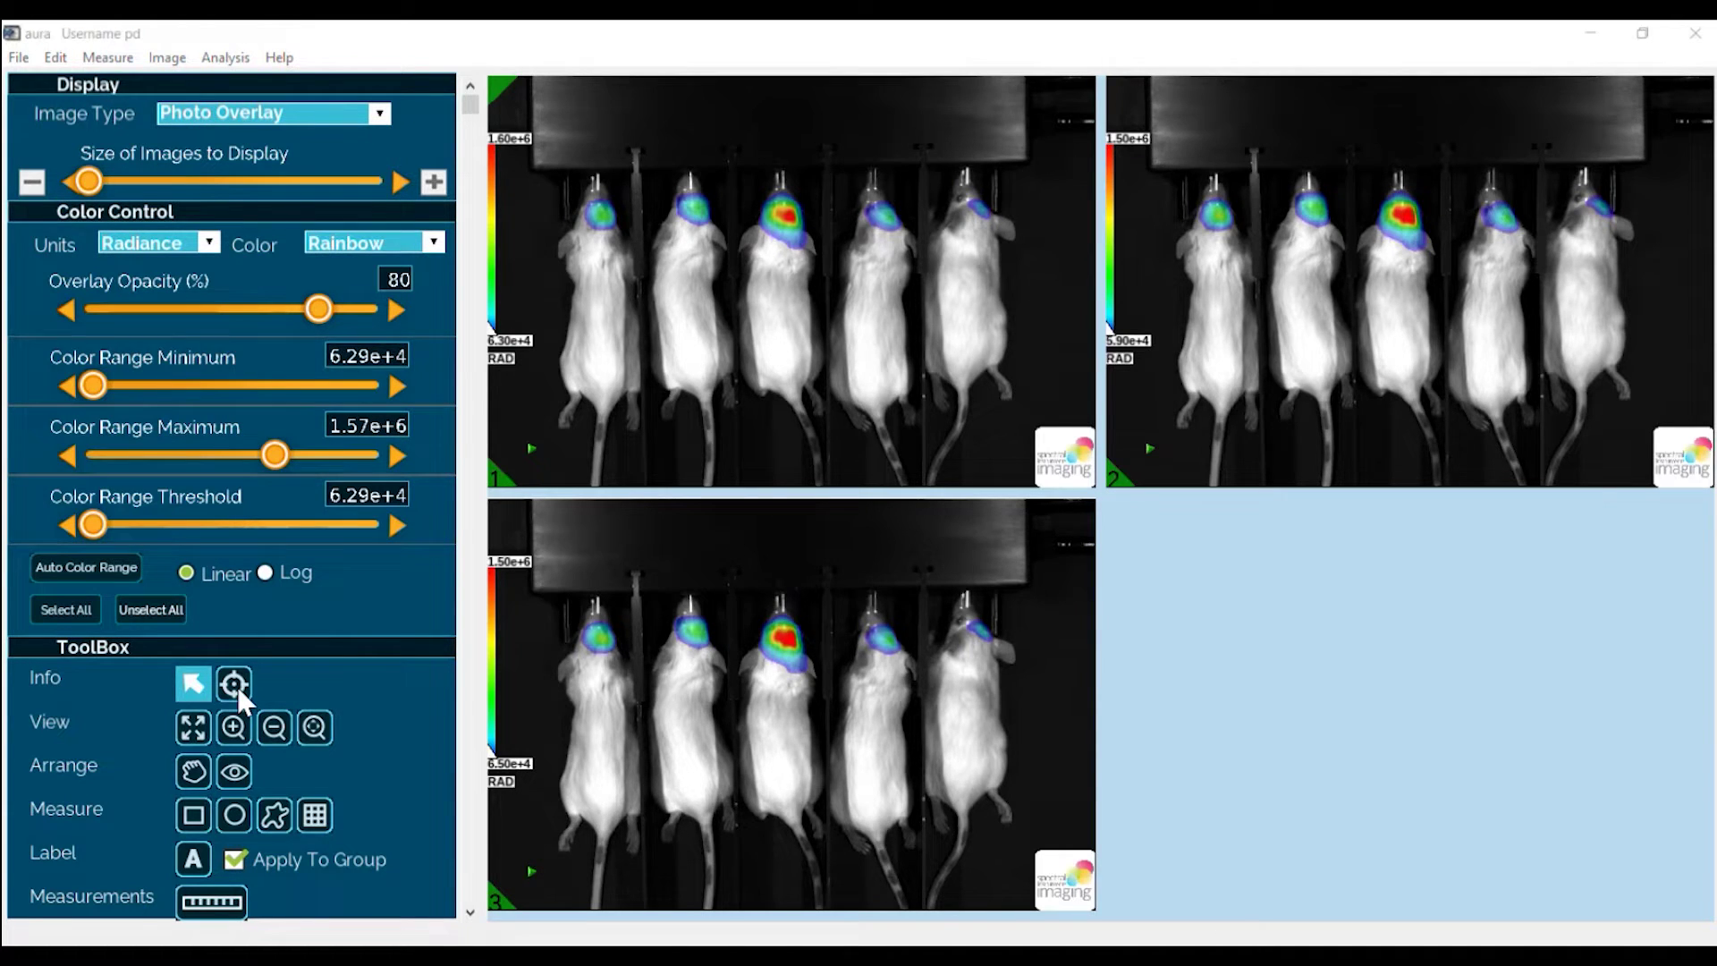
Read the coordinates and radiance (3.5e+004) at a point on image 3 with the Info tool
{"action": "left_click", "coordinate": [238, 685]}
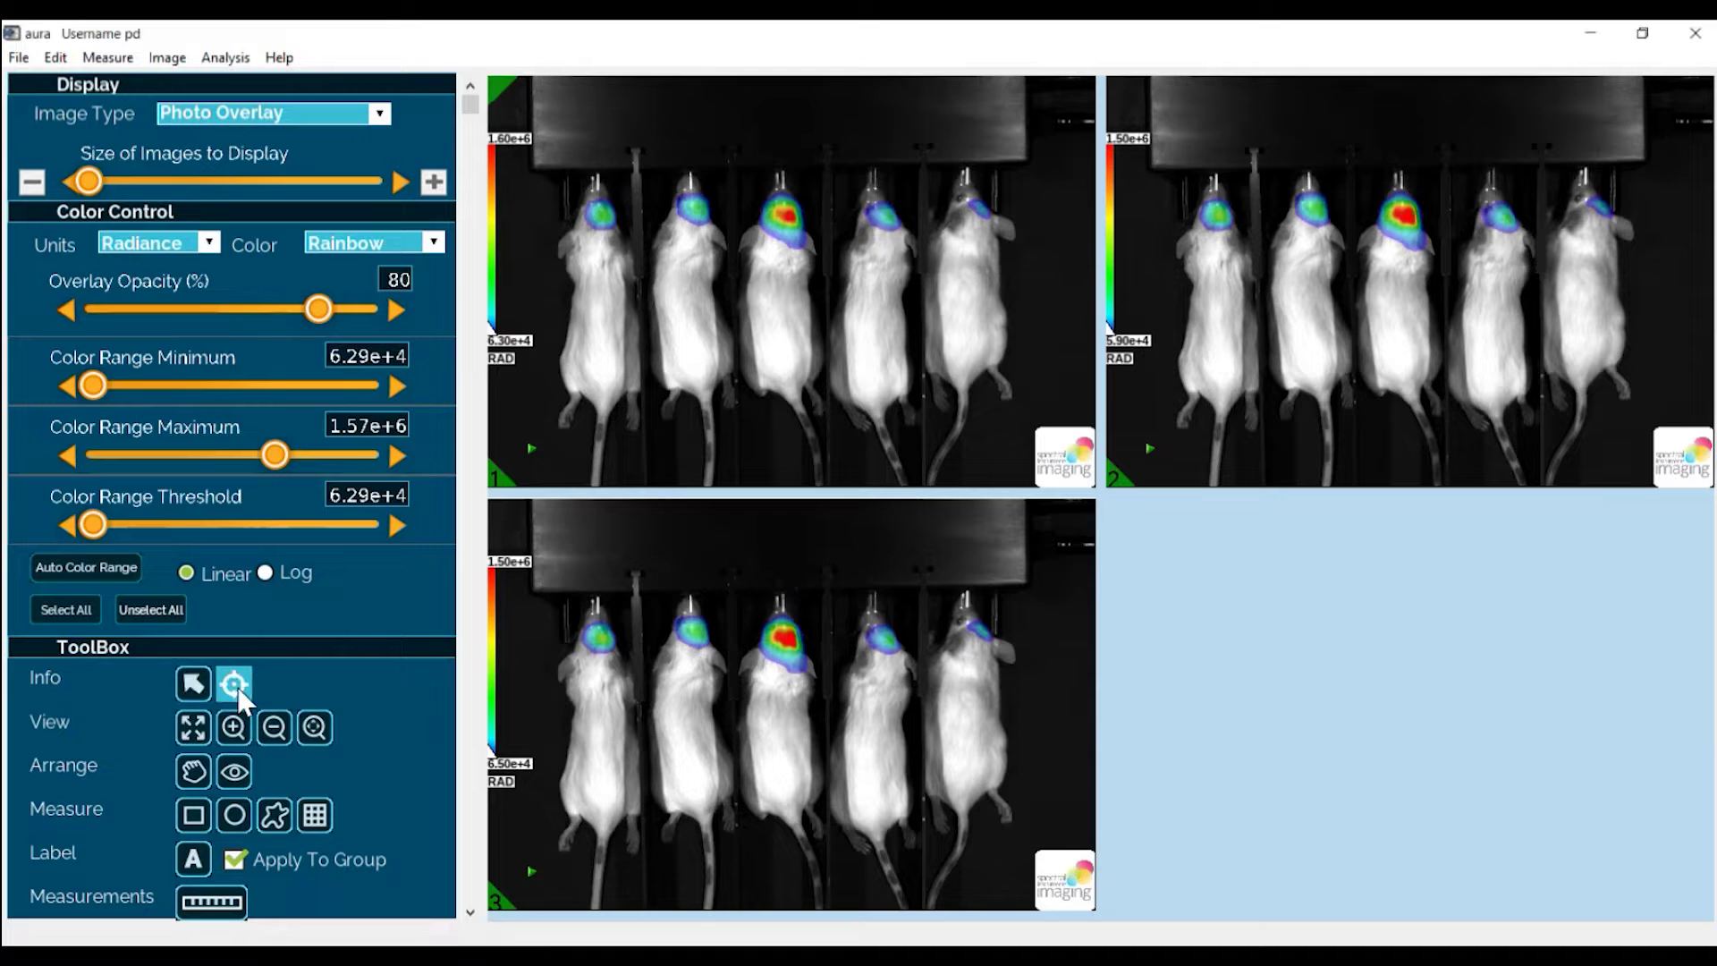
{"action": "left_click", "coordinate": [606, 653]}
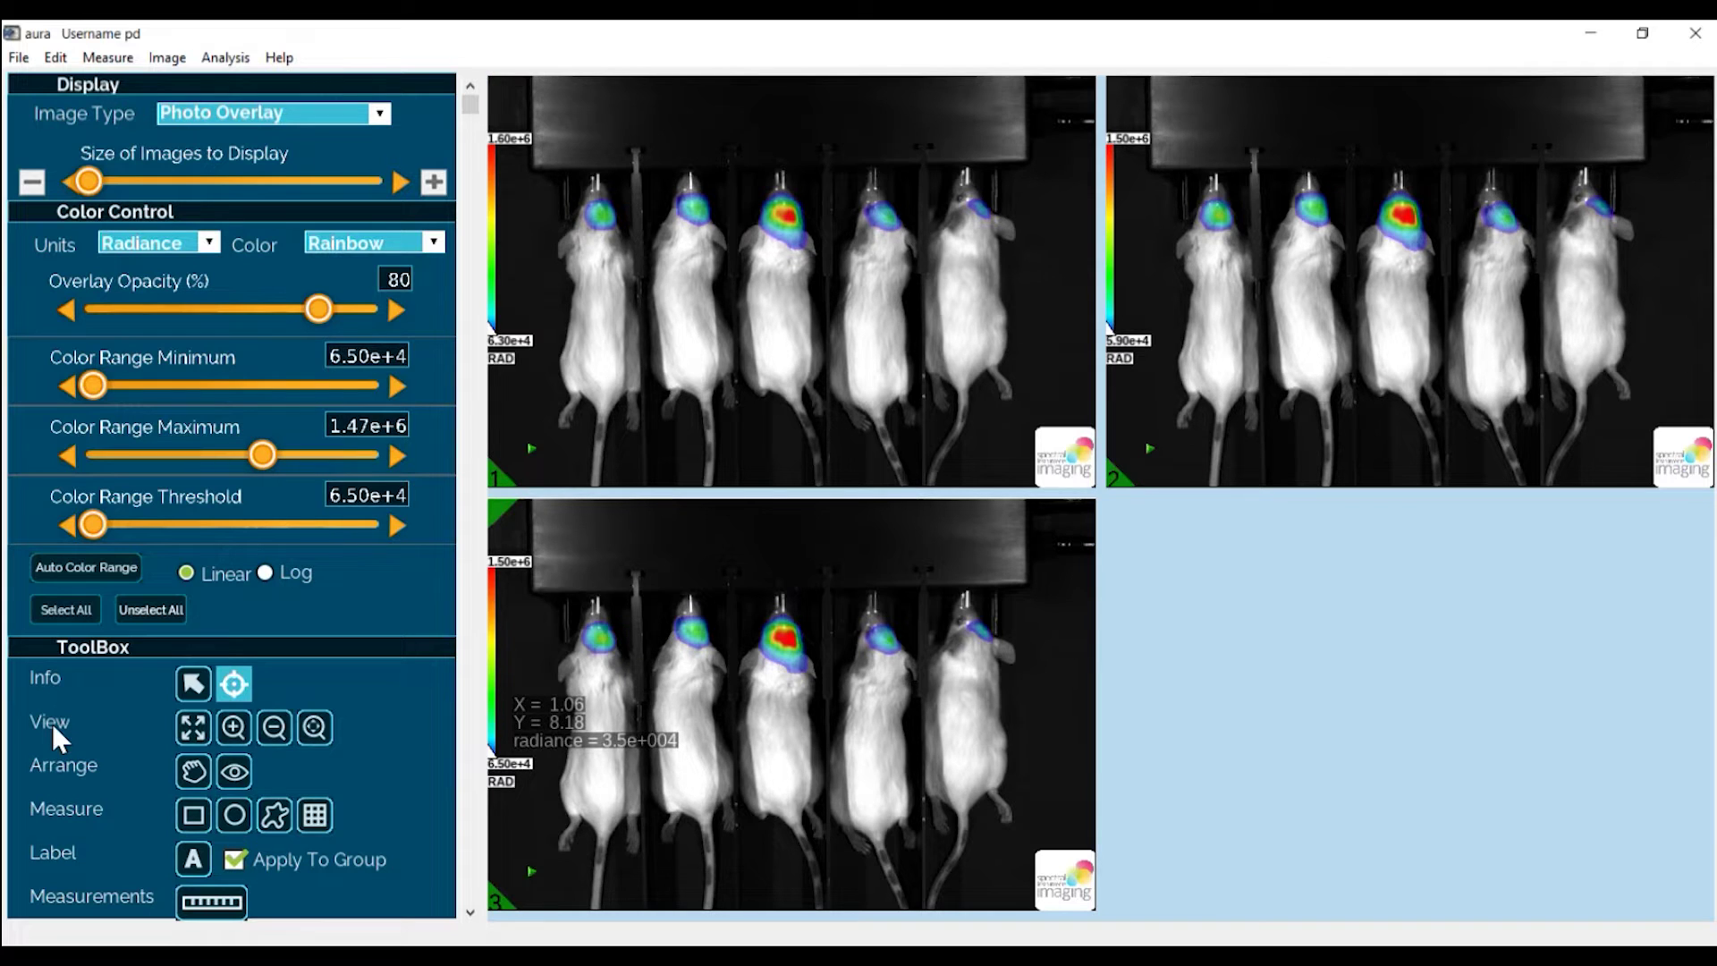
{"action": "left_click", "coordinate": [233, 728]}
{"action": "left_click", "coordinate": [825, 741]}
{"action": "left_click", "coordinate": [825, 742]}
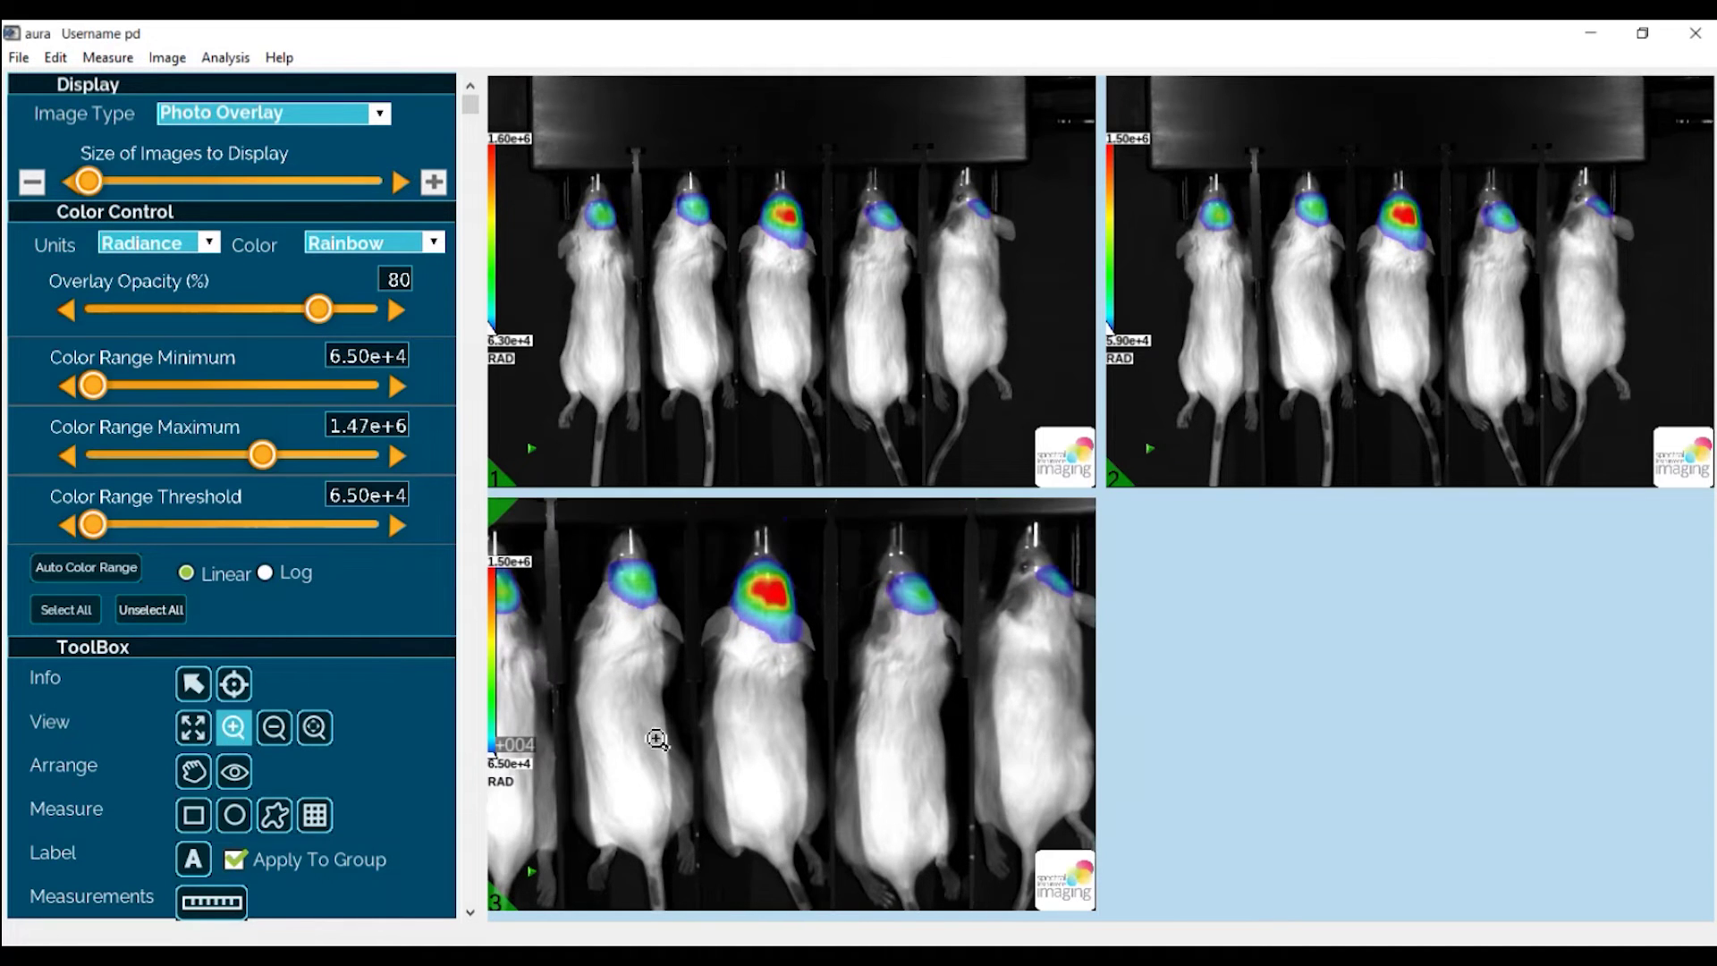
{"action": "left_click", "coordinate": [277, 724]}
{"action": "left_click", "coordinate": [767, 731]}
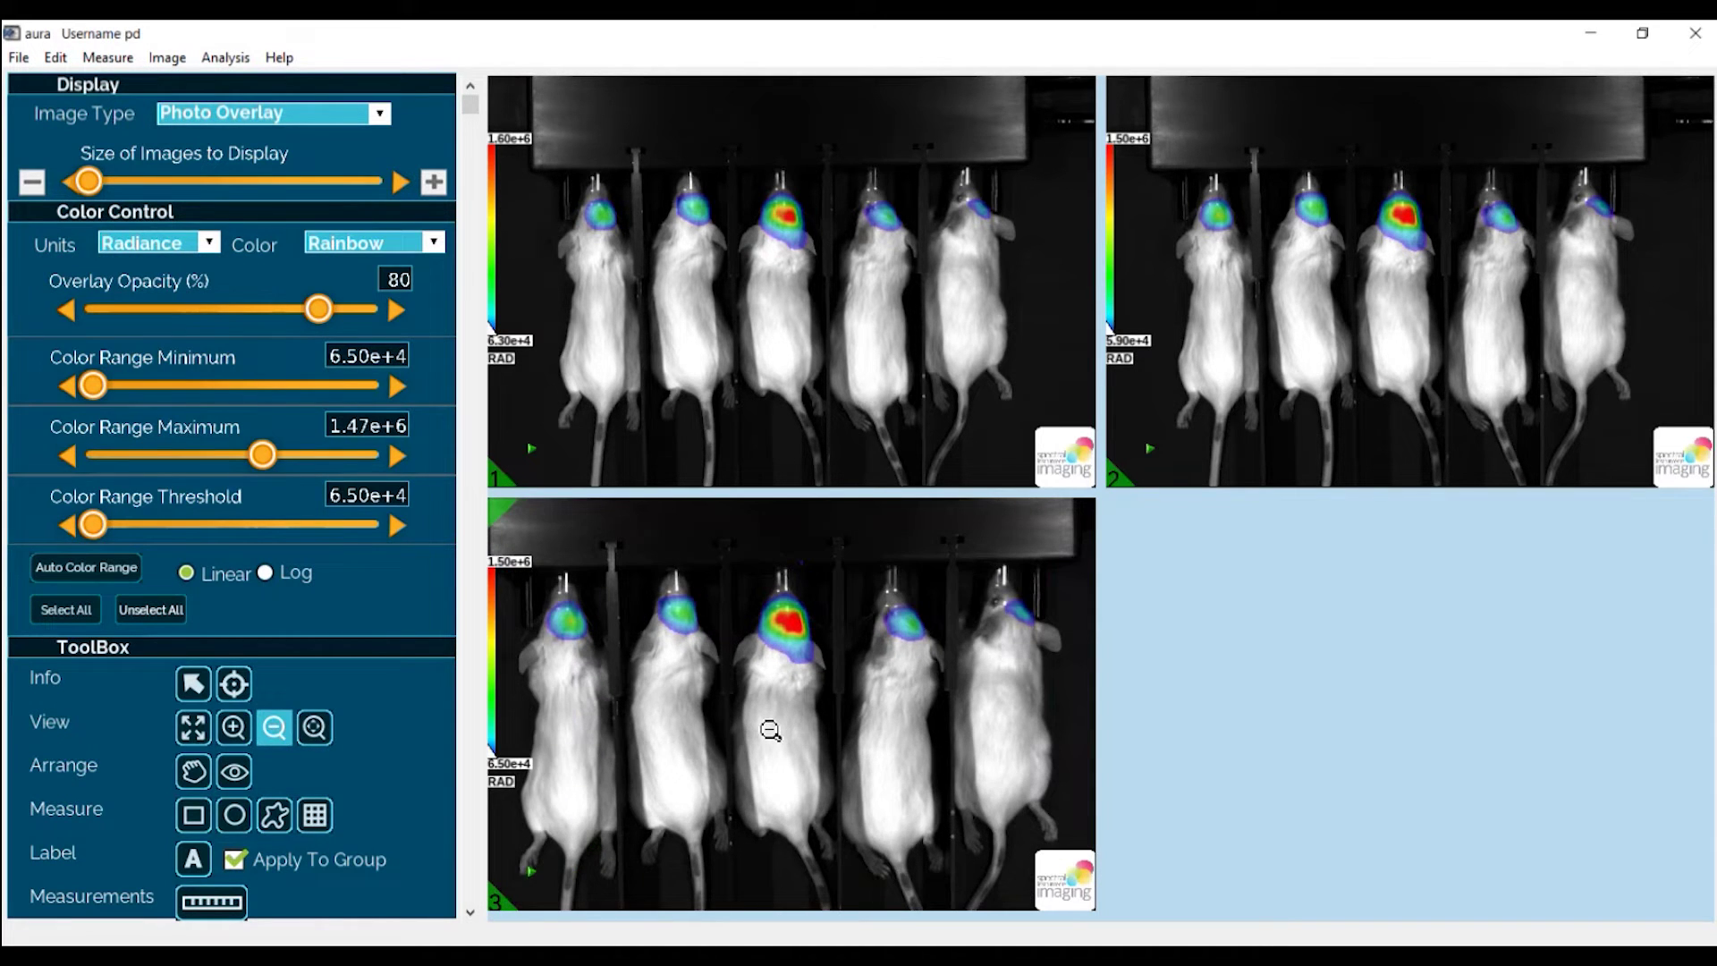
{"action": "left_click", "coordinate": [186, 728]}
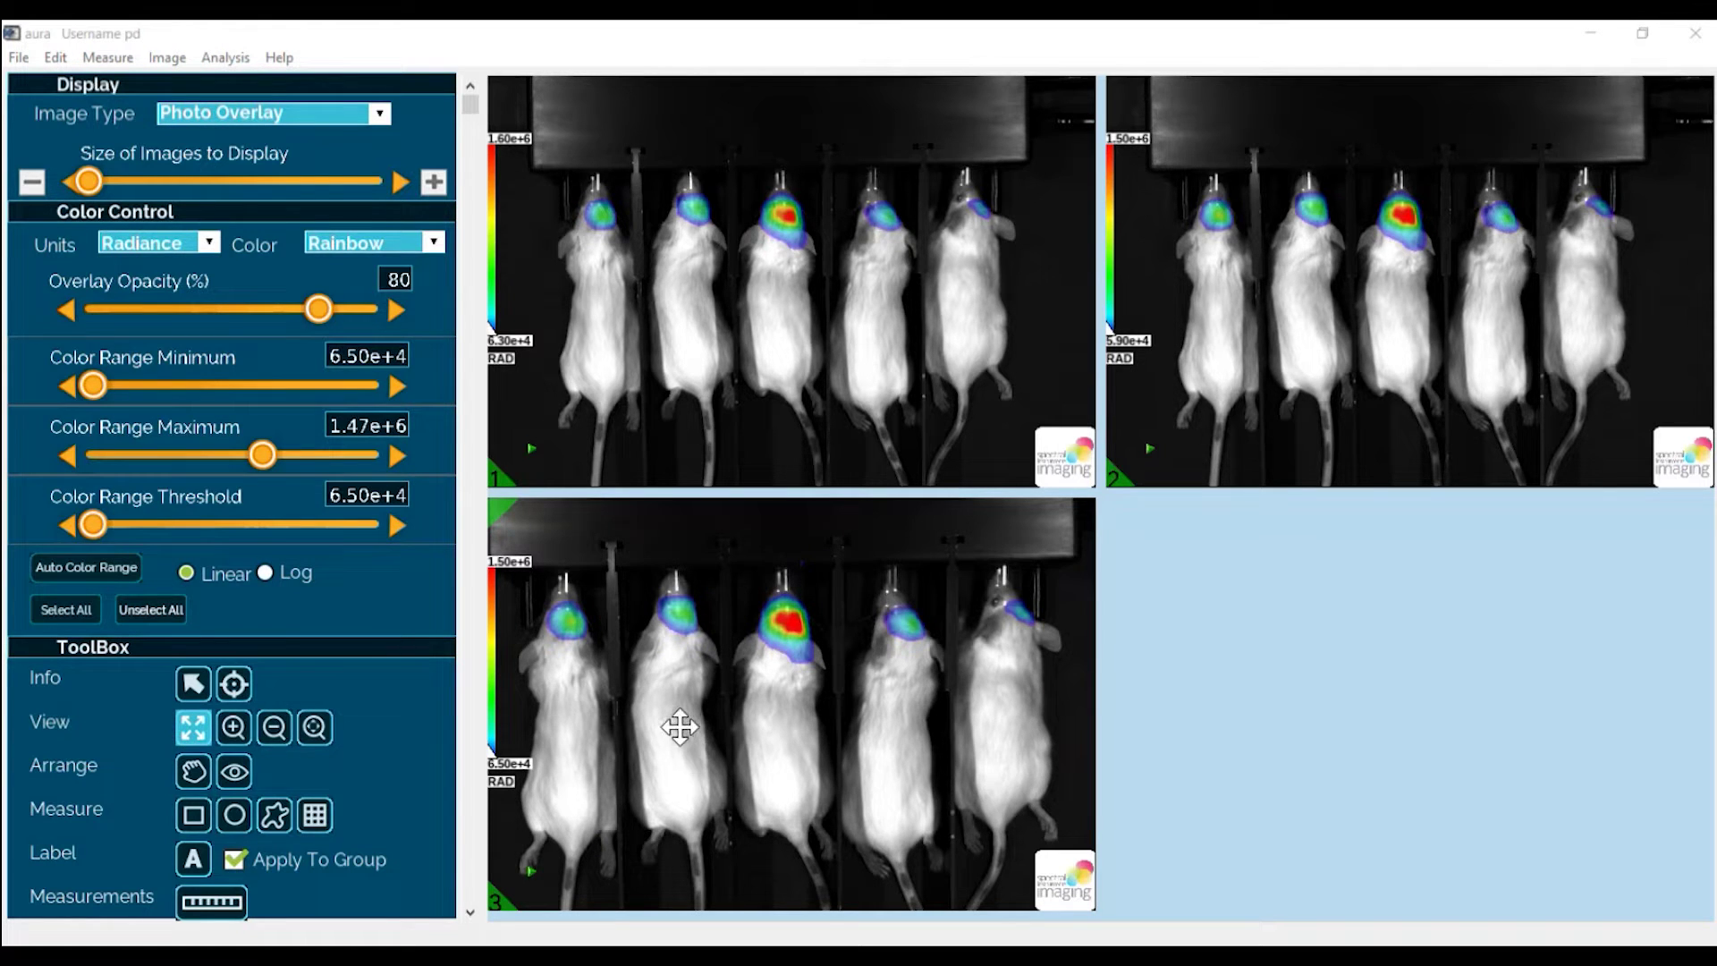
{"action": "left_click_drag", "start_coordinate": [679, 726], "coordinate": [661, 771]}
{"action": "mouse_move", "coordinate": [799, 780]}
{"action": "left_mouse_down"}
{"action": "mouse_move", "coordinate": [778, 690]}
{"action": "mouse_move", "coordinate": [840, 683]}
{"action": "mouse_move", "coordinate": [958, 748]}
{"action": "mouse_move", "coordinate": [851, 759]}
{"action": "mouse_move", "coordinate": [805, 787]}
{"action": "left_mouse_up"}
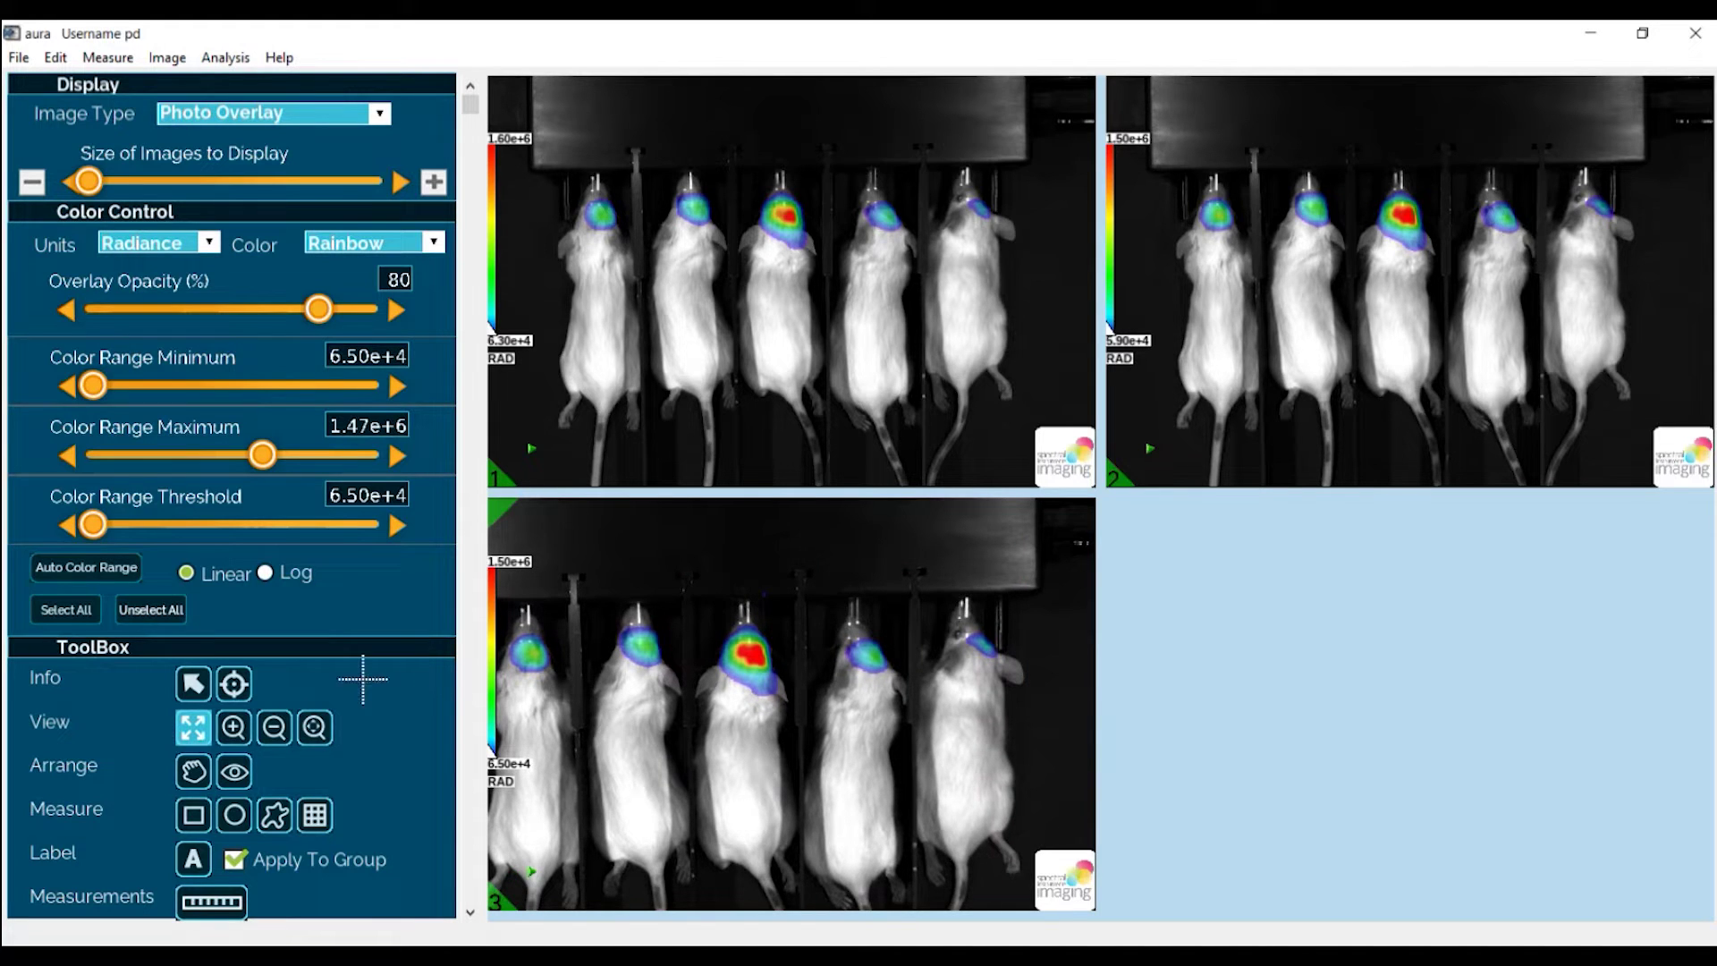
{"action": "left_click", "coordinate": [315, 726]}
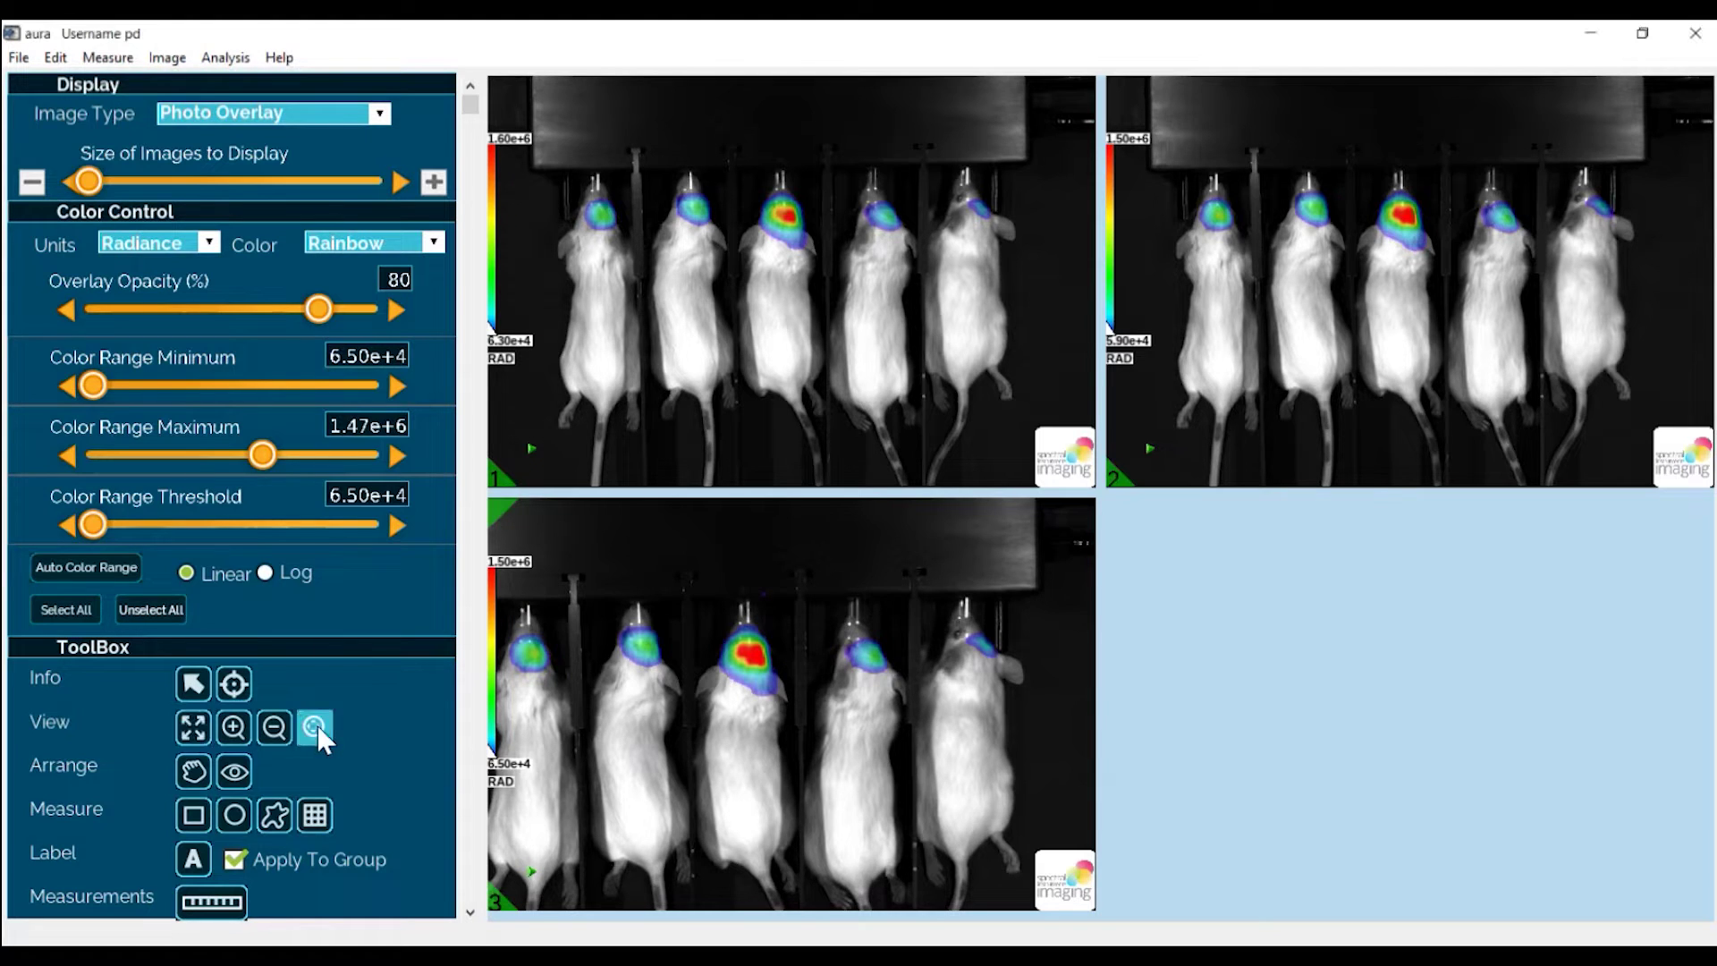
{"action": "left_click", "coordinate": [750, 738]}
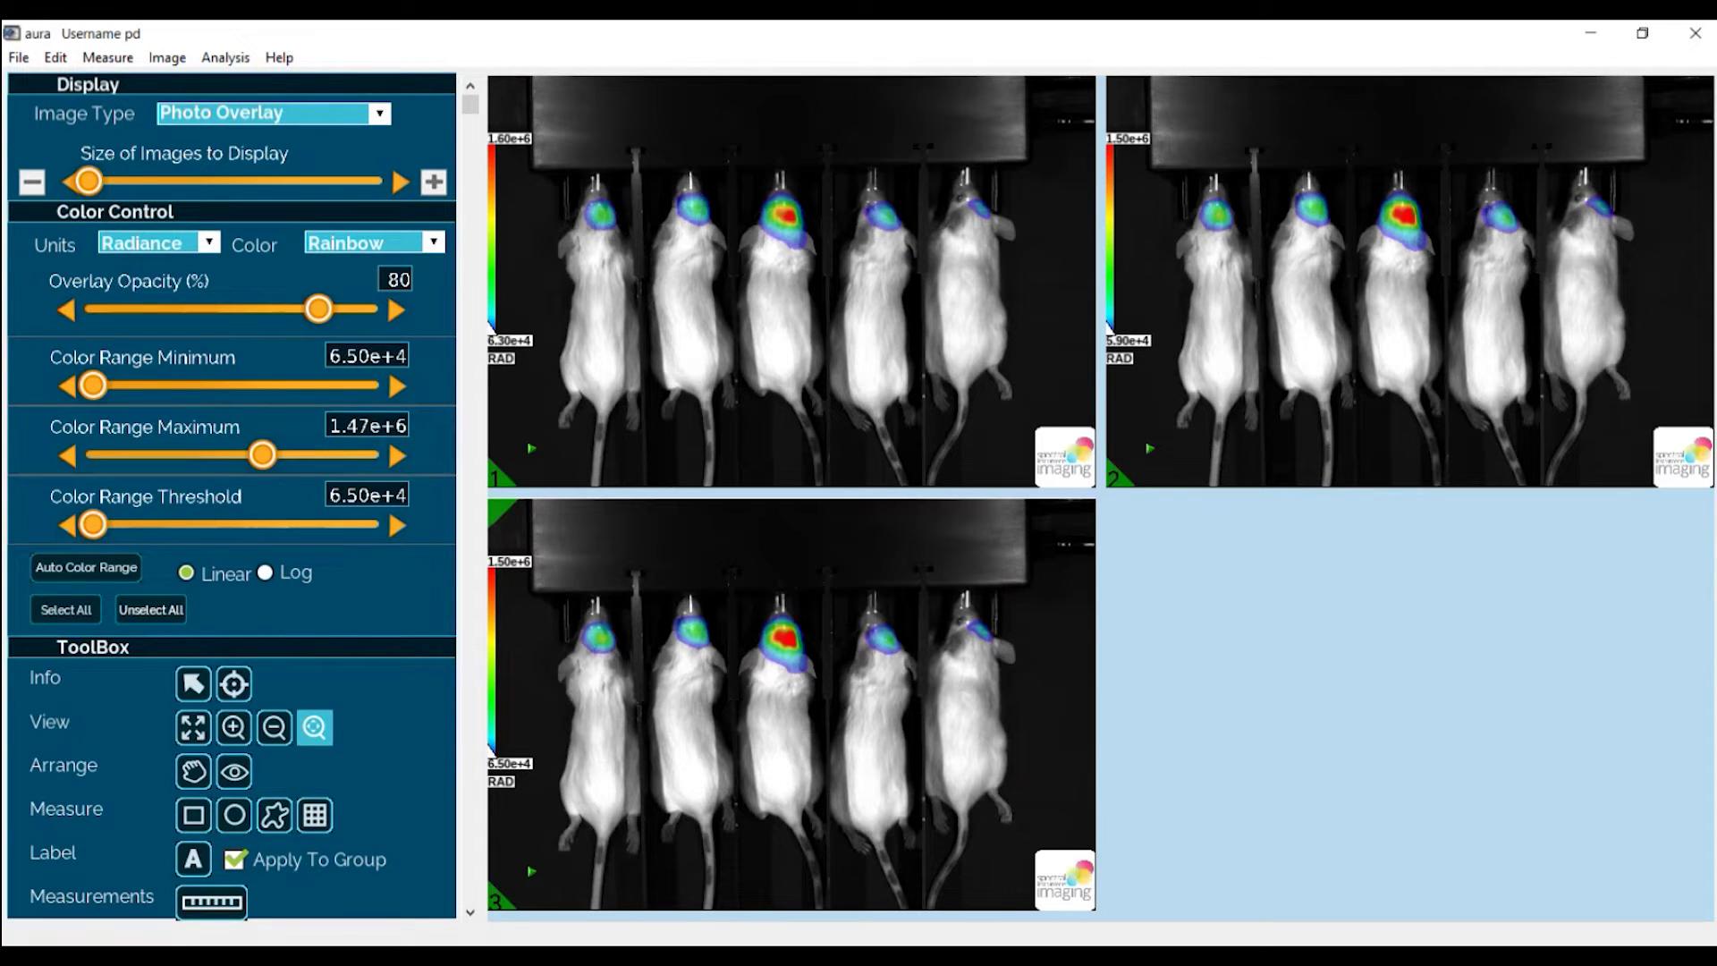
Move image 3 into image 1's slot so image 3 comes first in the grid
{"action": "left_click", "coordinate": [193, 771]}
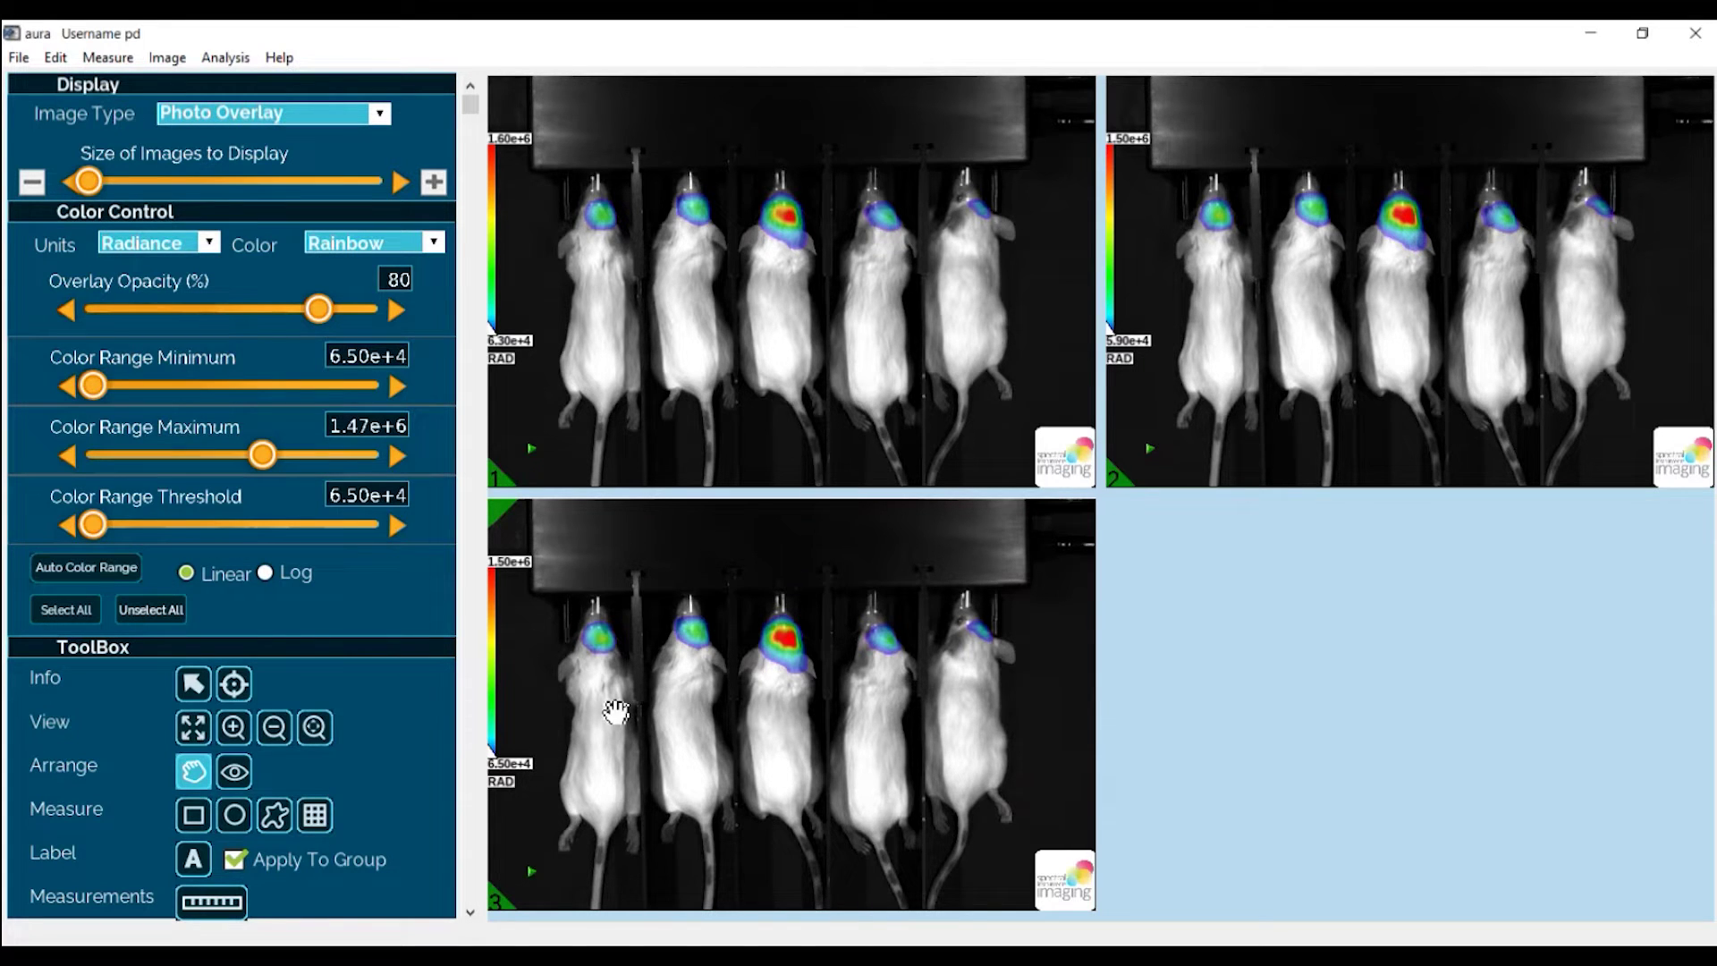
{"action": "left_click_drag", "start_coordinate": [614, 710], "coordinate": [671, 277]}
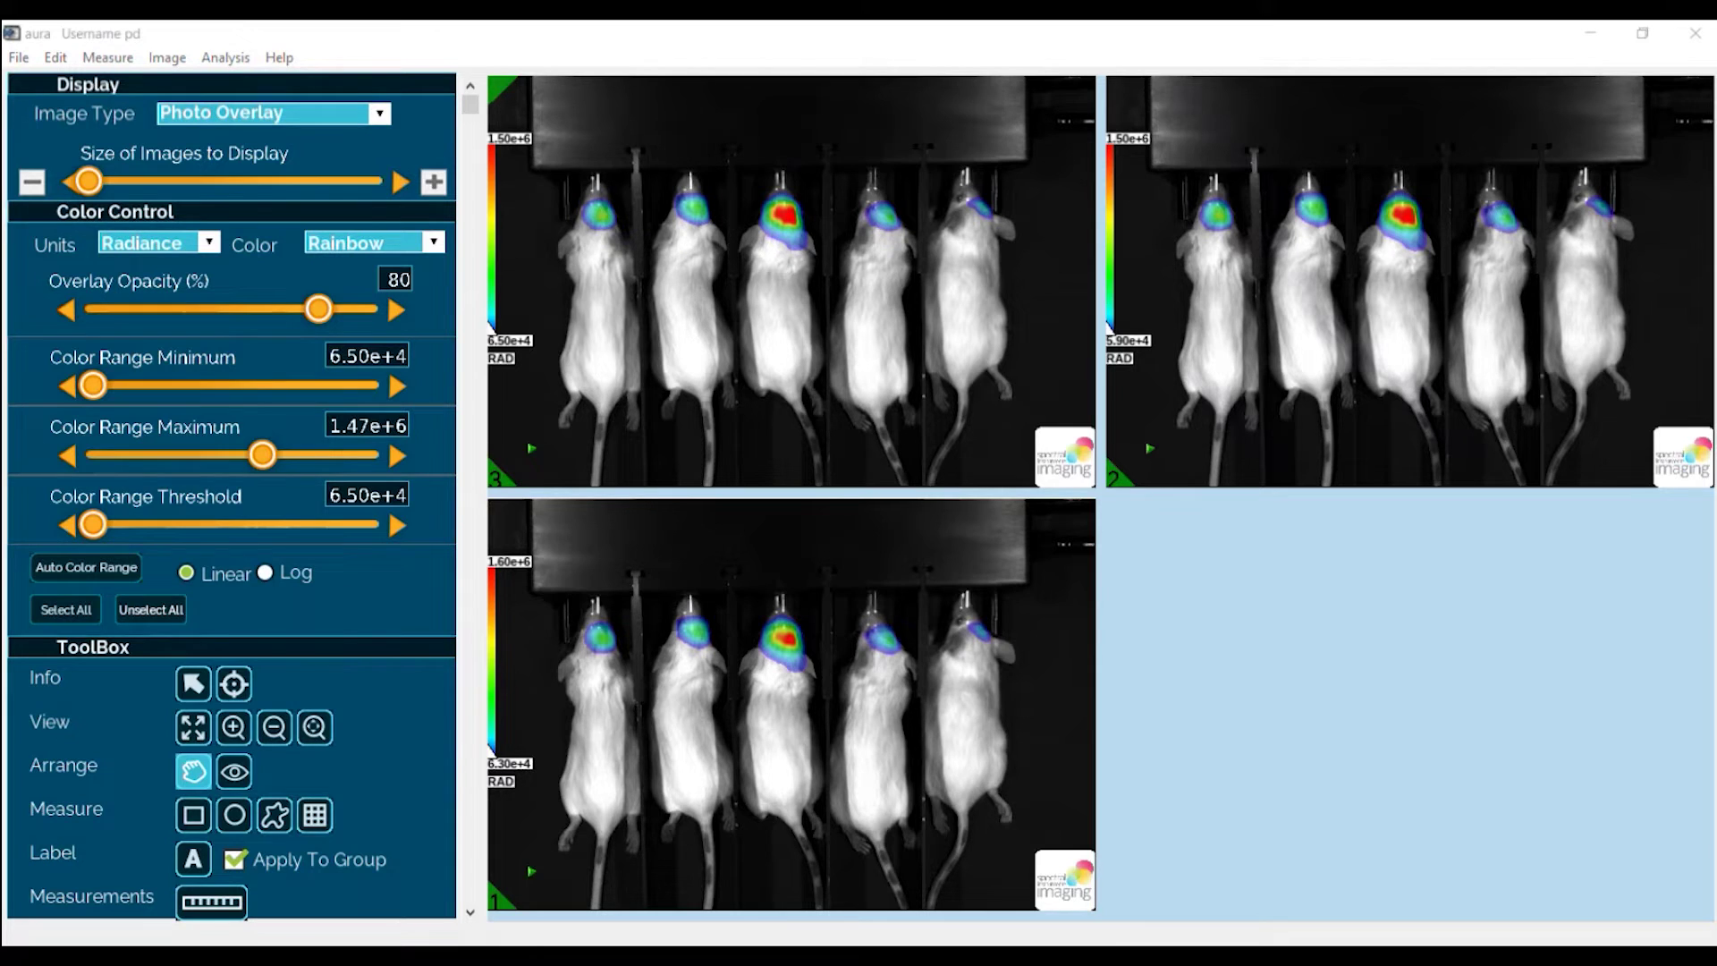
{"action": "left_click", "coordinate": [234, 771]}
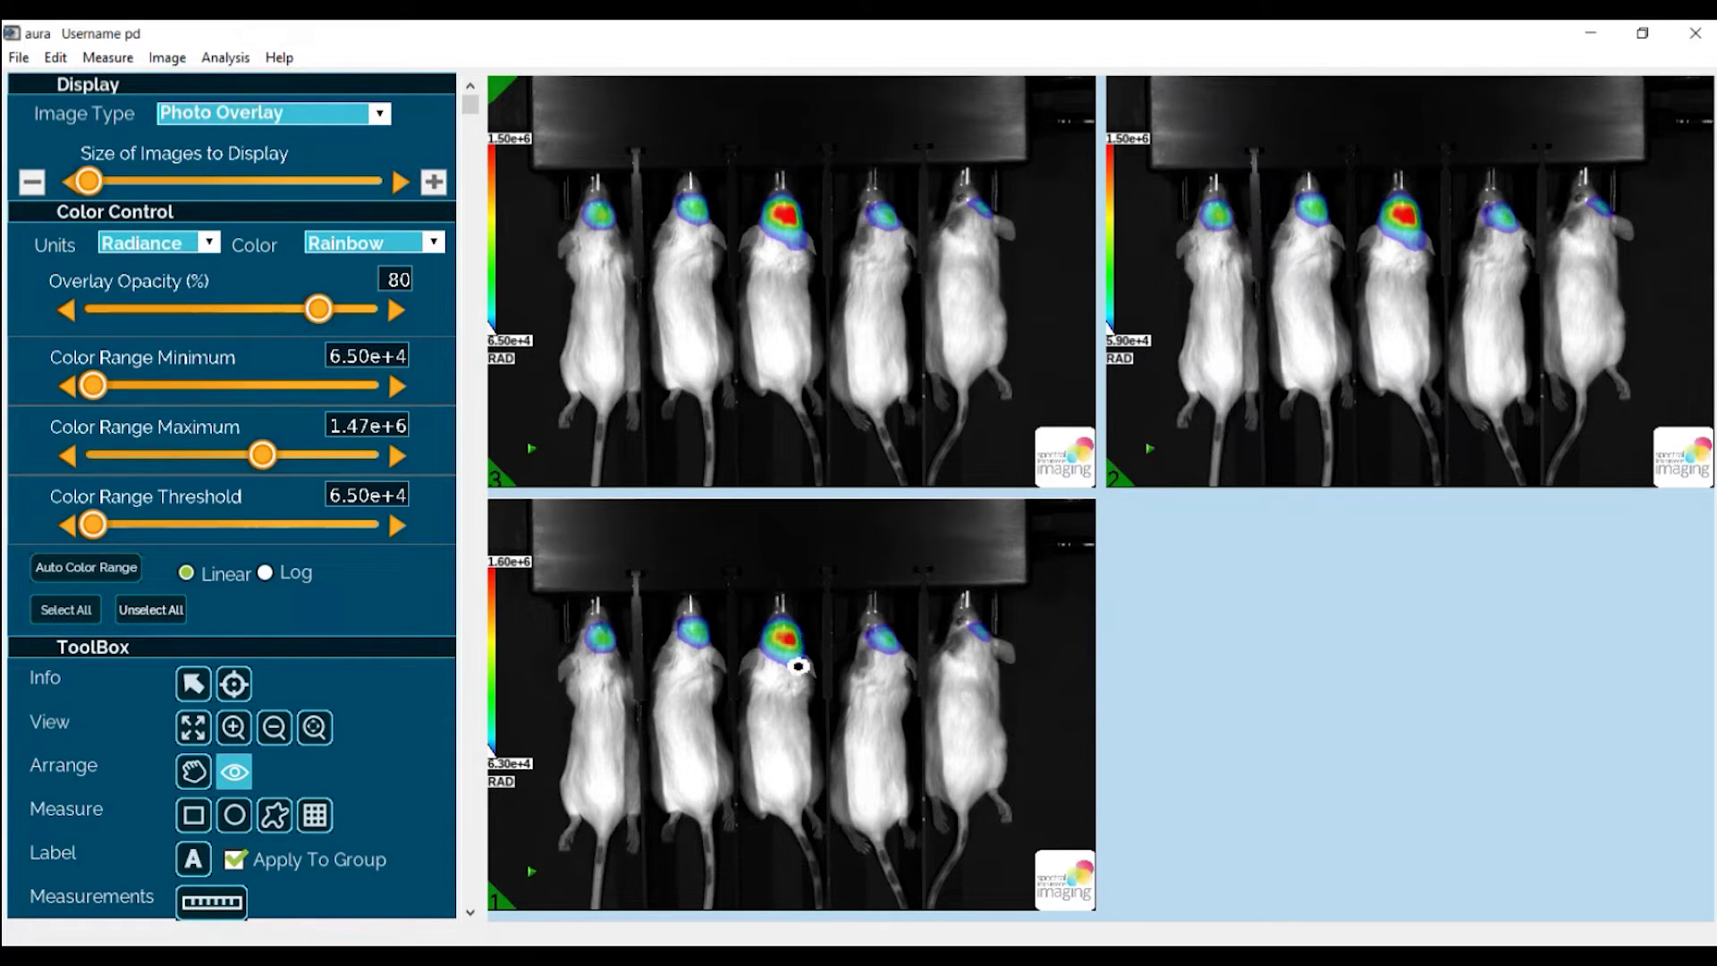
{"action": "left_click", "coordinate": [785, 742]}
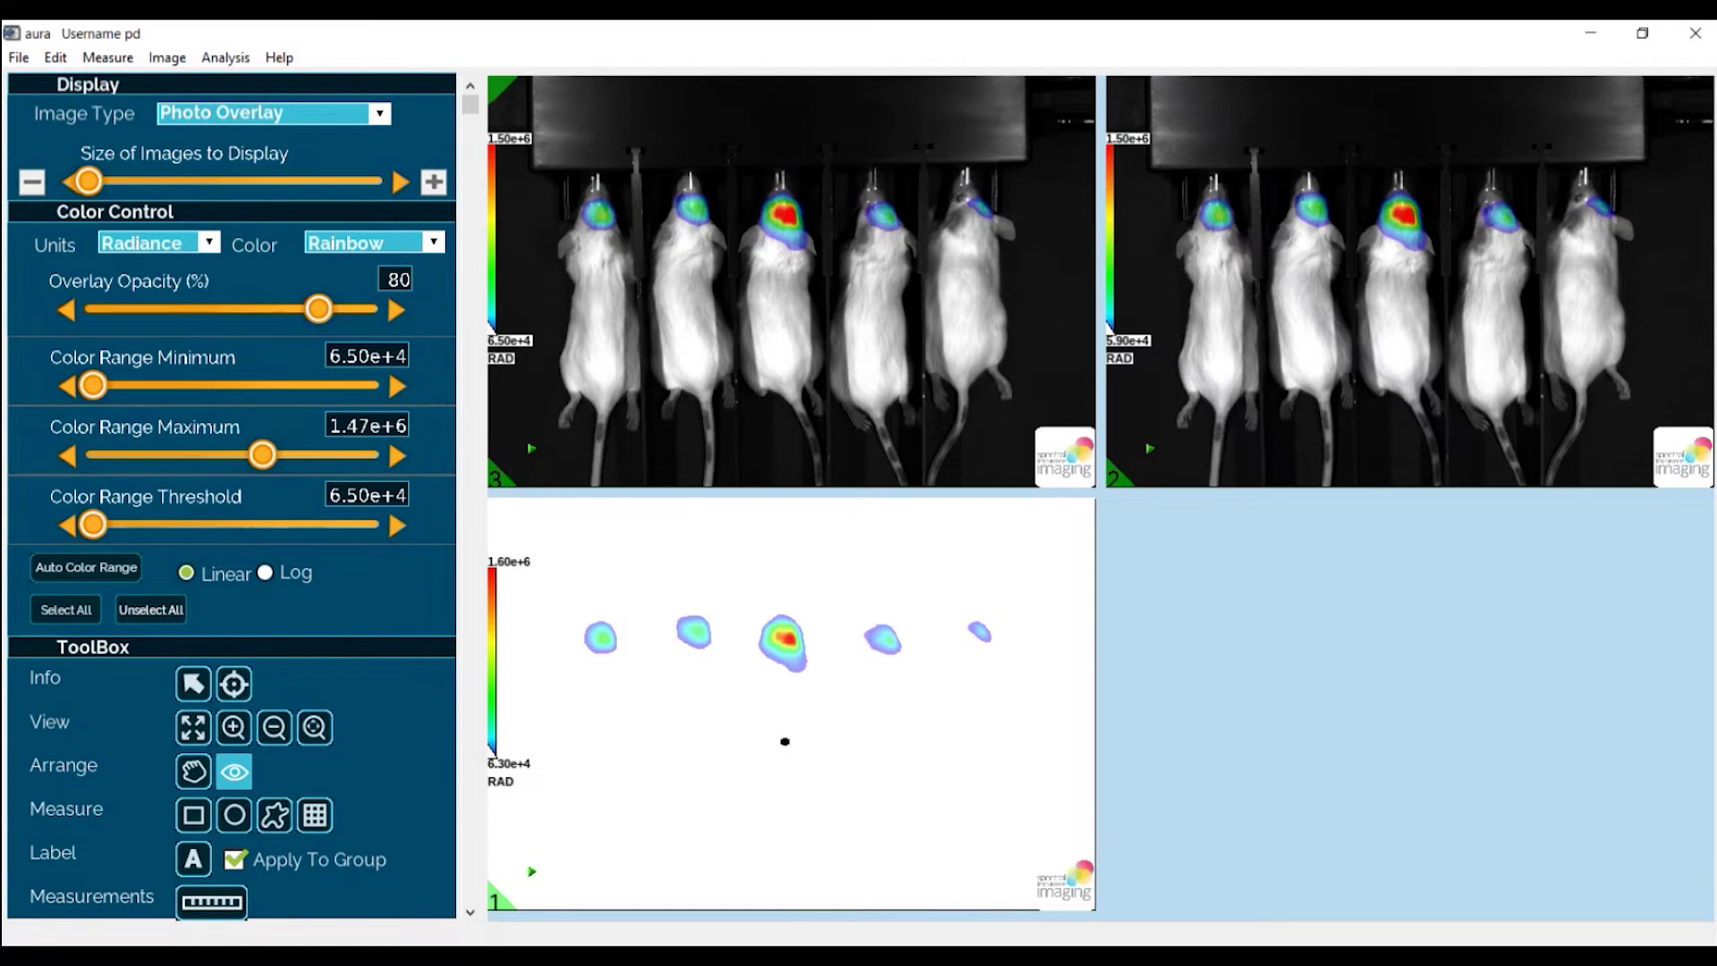
{"action": "left_click", "coordinate": [784, 742]}
{"action": "left_click", "coordinate": [784, 742]}
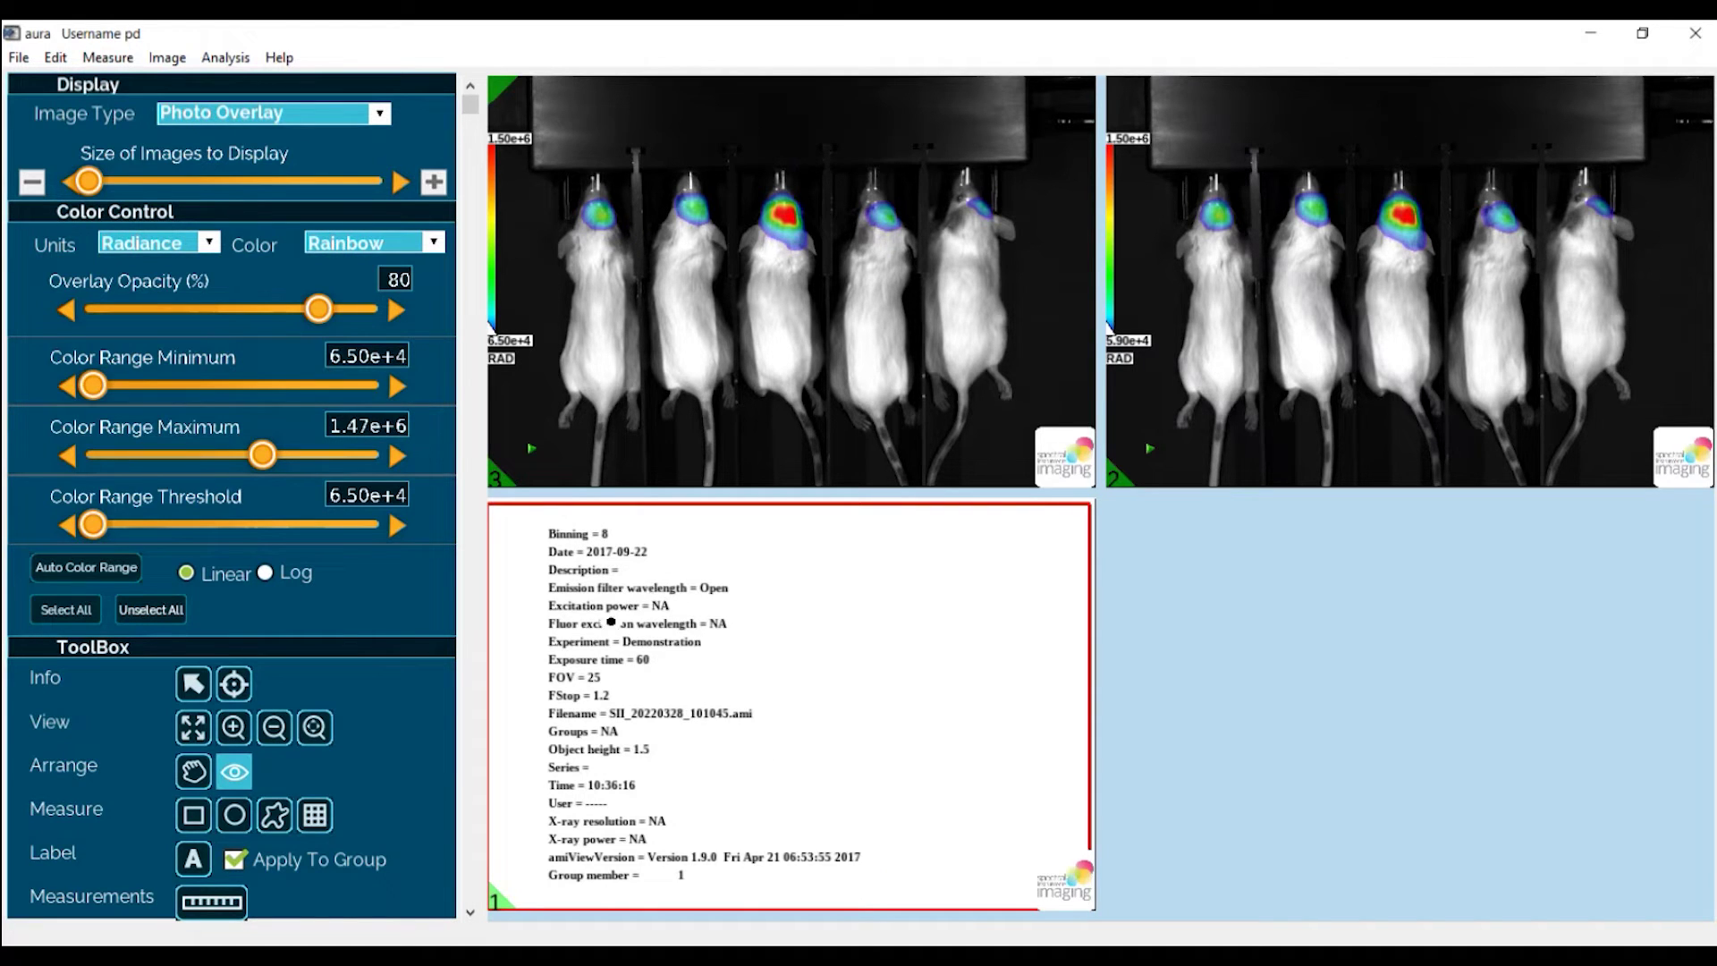
{"action": "left_click", "coordinate": [796, 687]}
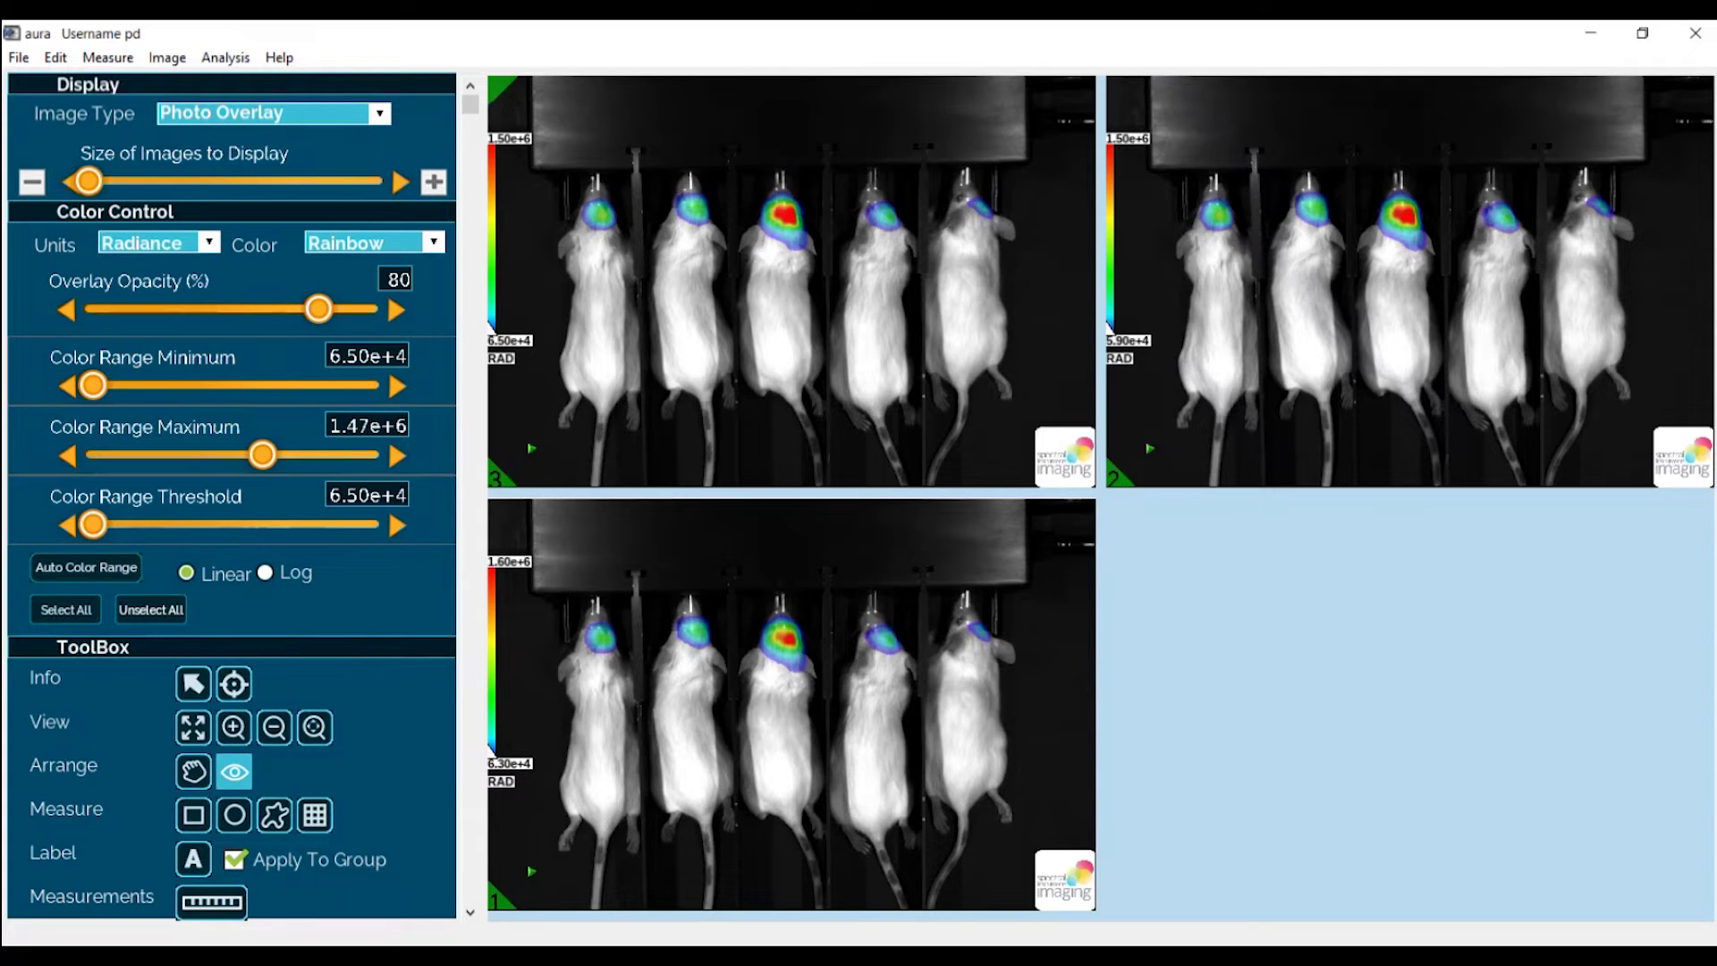
{"action": "key", "text": "r"}
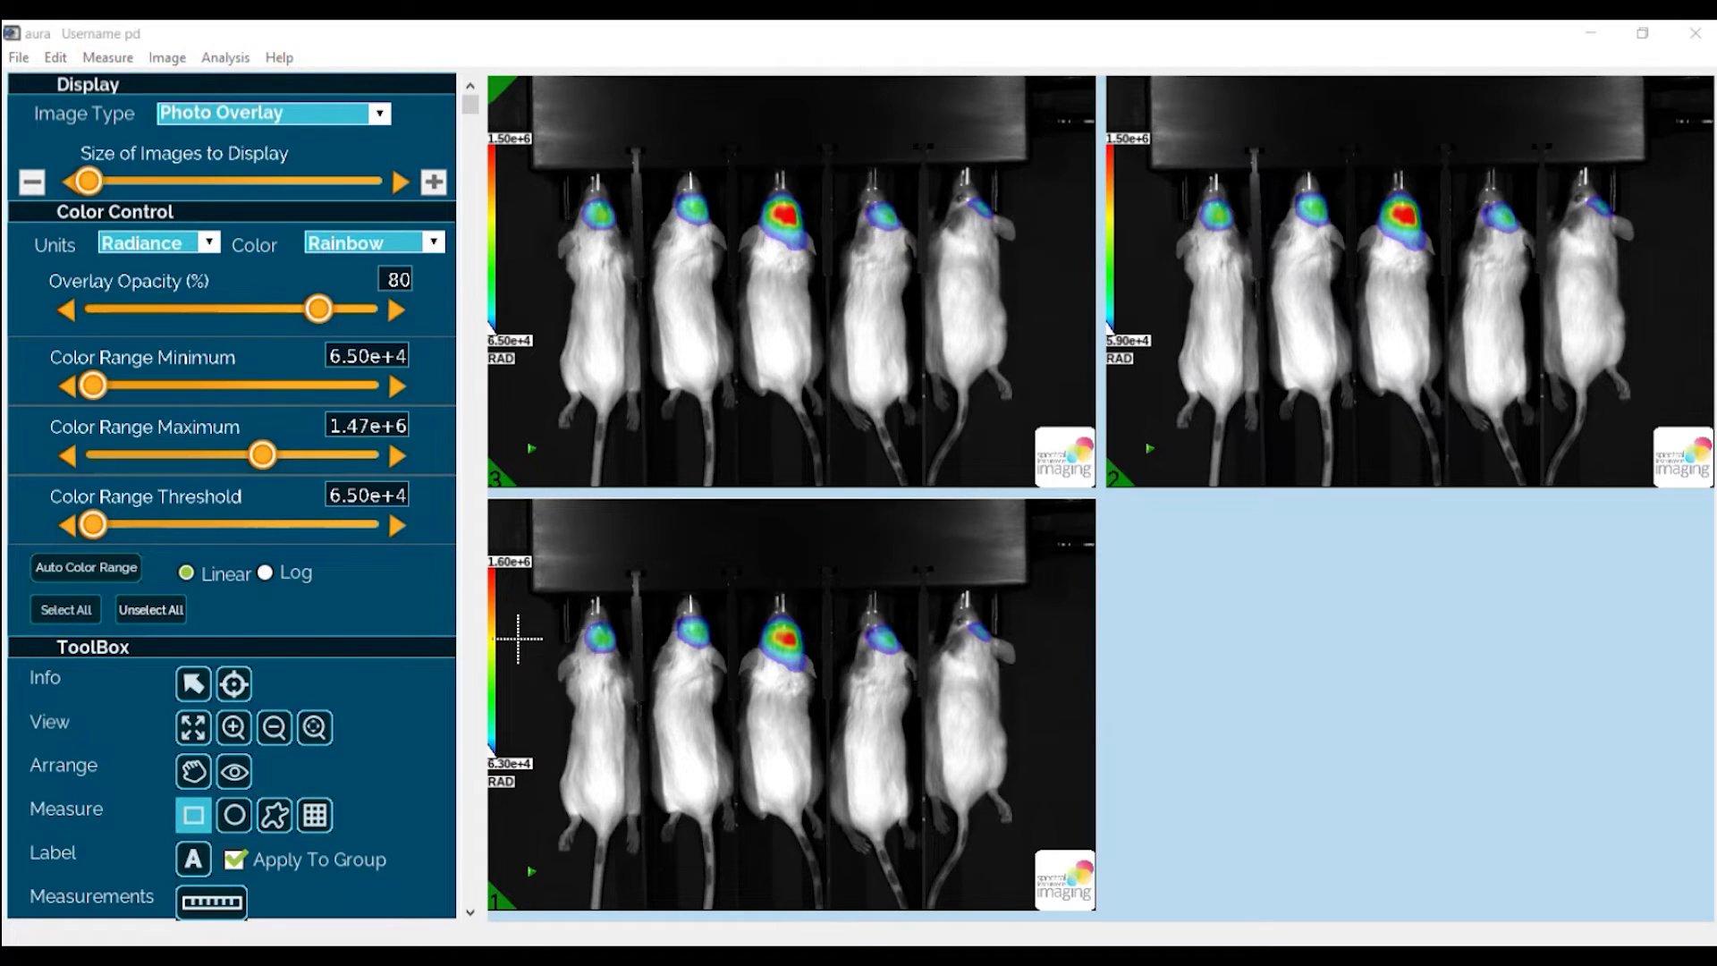
Draw a rectangle ROI, an ellipse ROI and a freehand ROI around the three mice
{"action": "left_click_drag", "start_coordinate": [565, 613], "coordinate": [631, 837]}
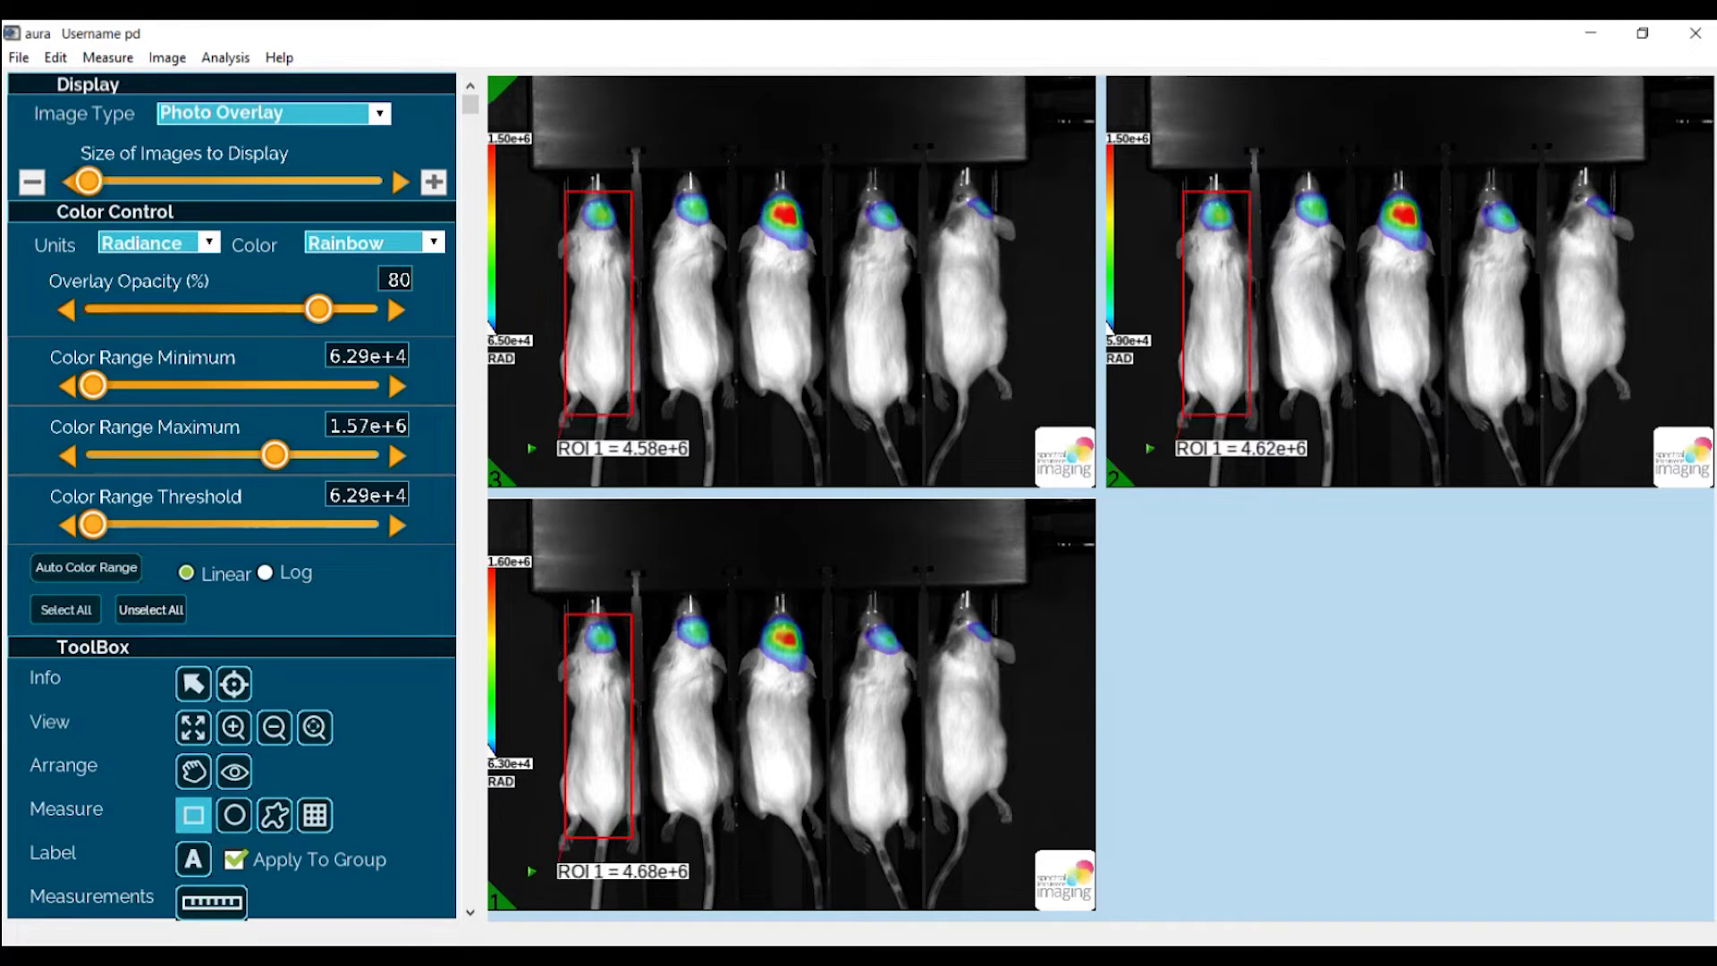
{"action": "left_click", "coordinate": [235, 815]}
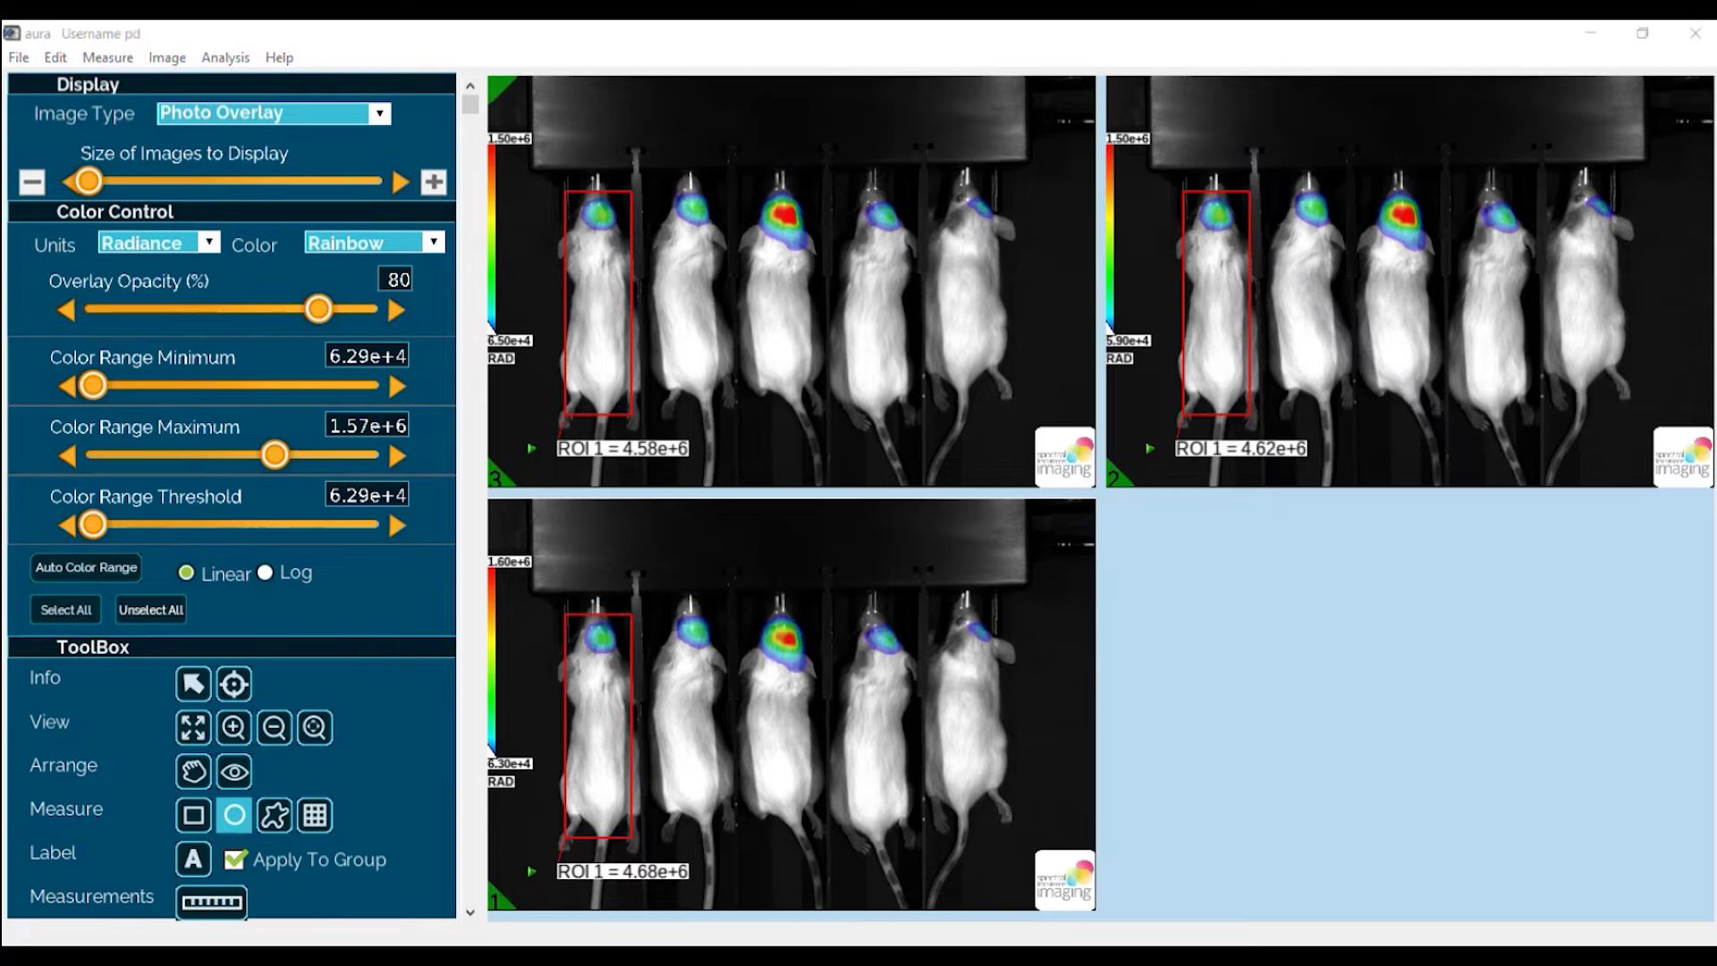
{"action": "left_click_drag", "start_coordinate": [658, 601], "coordinate": [735, 845]}
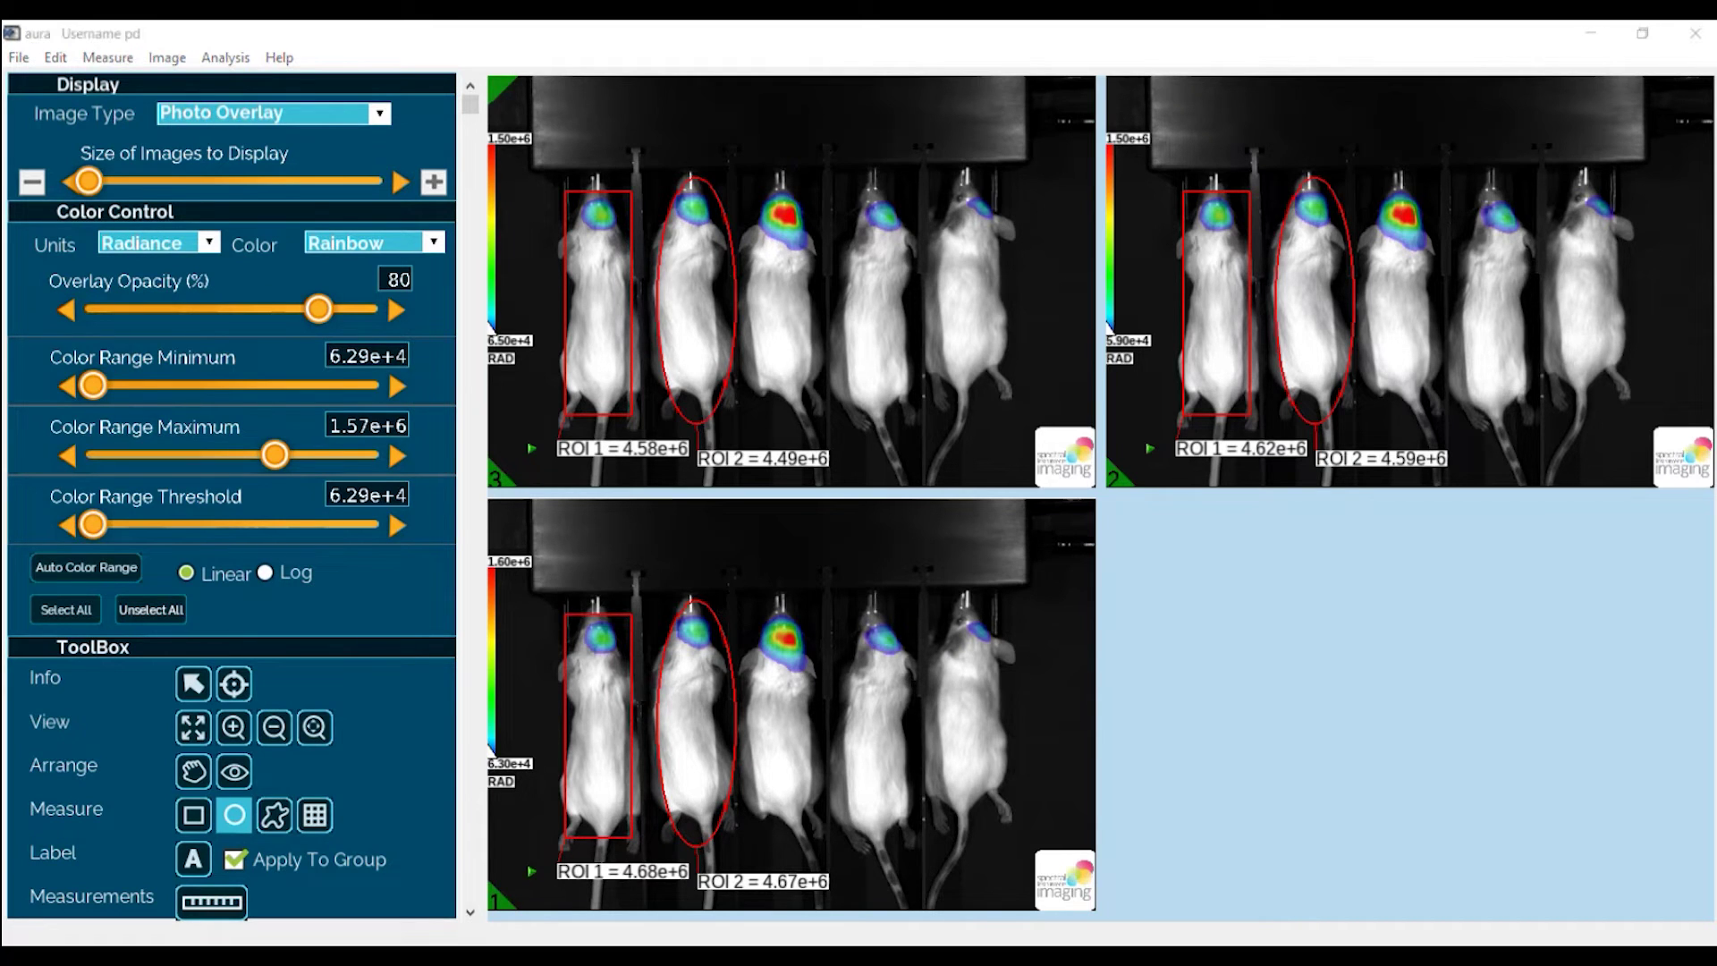
{"action": "left_click", "coordinate": [275, 815]}
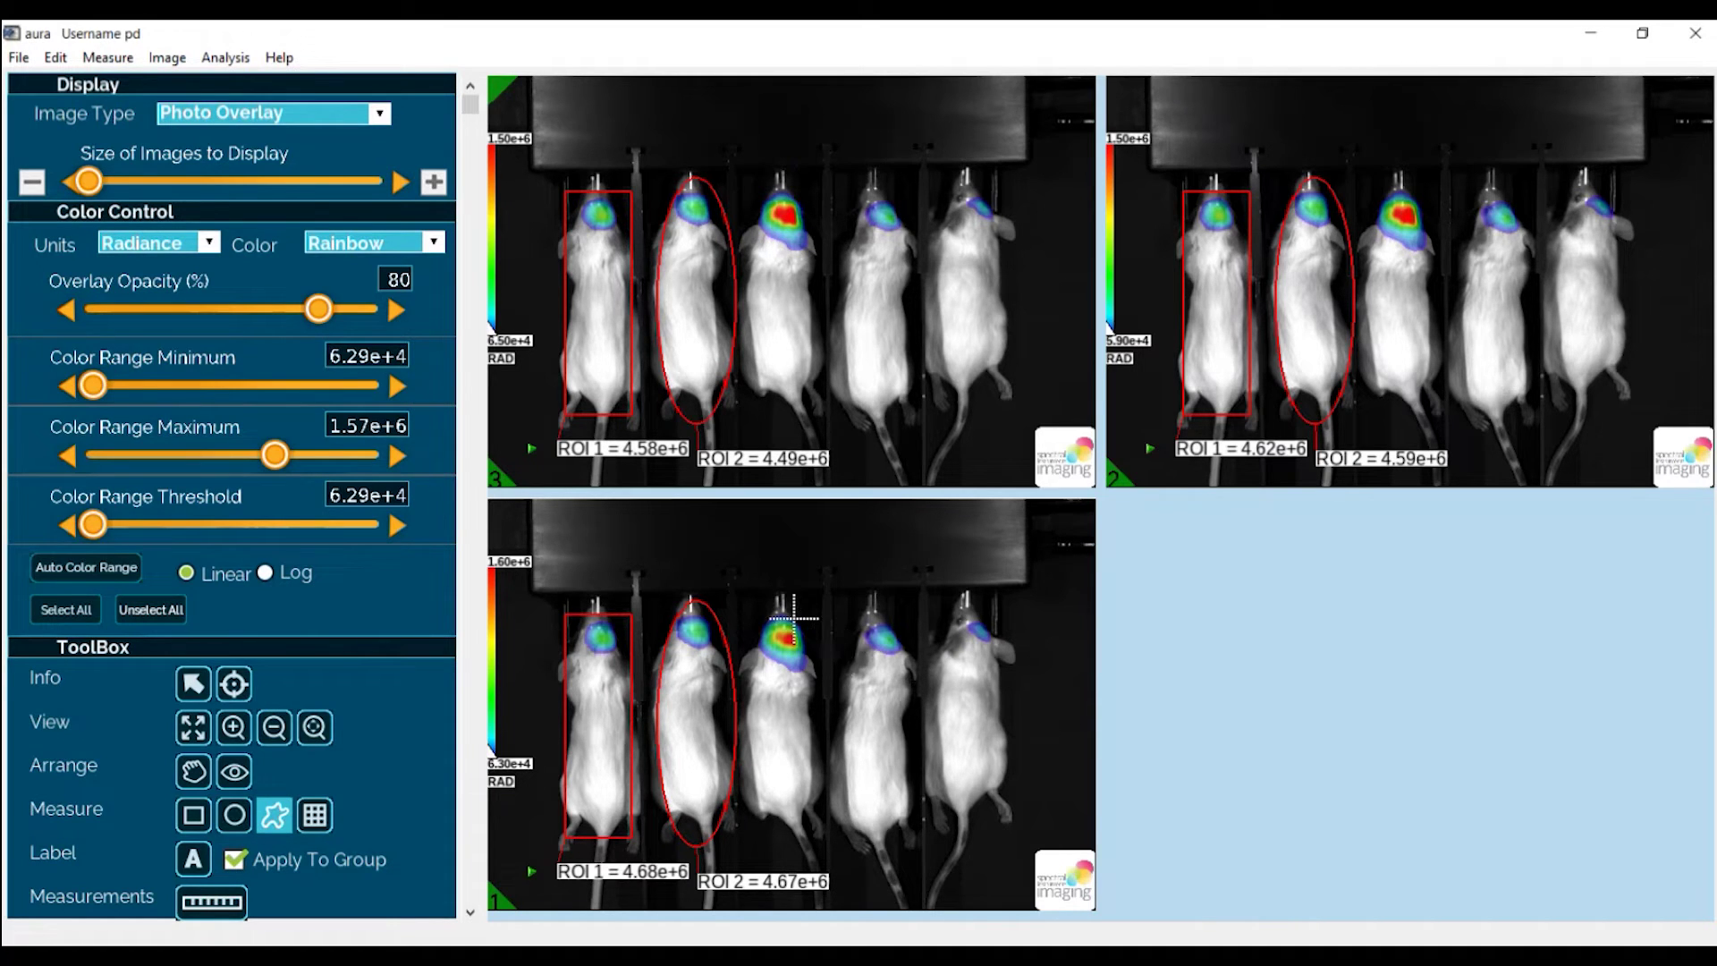
{"action": "mouse_move", "coordinate": [787, 614]}
{"action": "left_mouse_down"}
{"action": "mouse_move", "coordinate": [765, 610]}
{"action": "mouse_move", "coordinate": [749, 642]}
{"action": "mouse_move", "coordinate": [762, 676]}
{"action": "mouse_move", "coordinate": [805, 693]}
{"action": "mouse_move", "coordinate": [824, 639]}
{"action": "mouse_move", "coordinate": [784, 615]}
{"action": "left_mouse_up"}
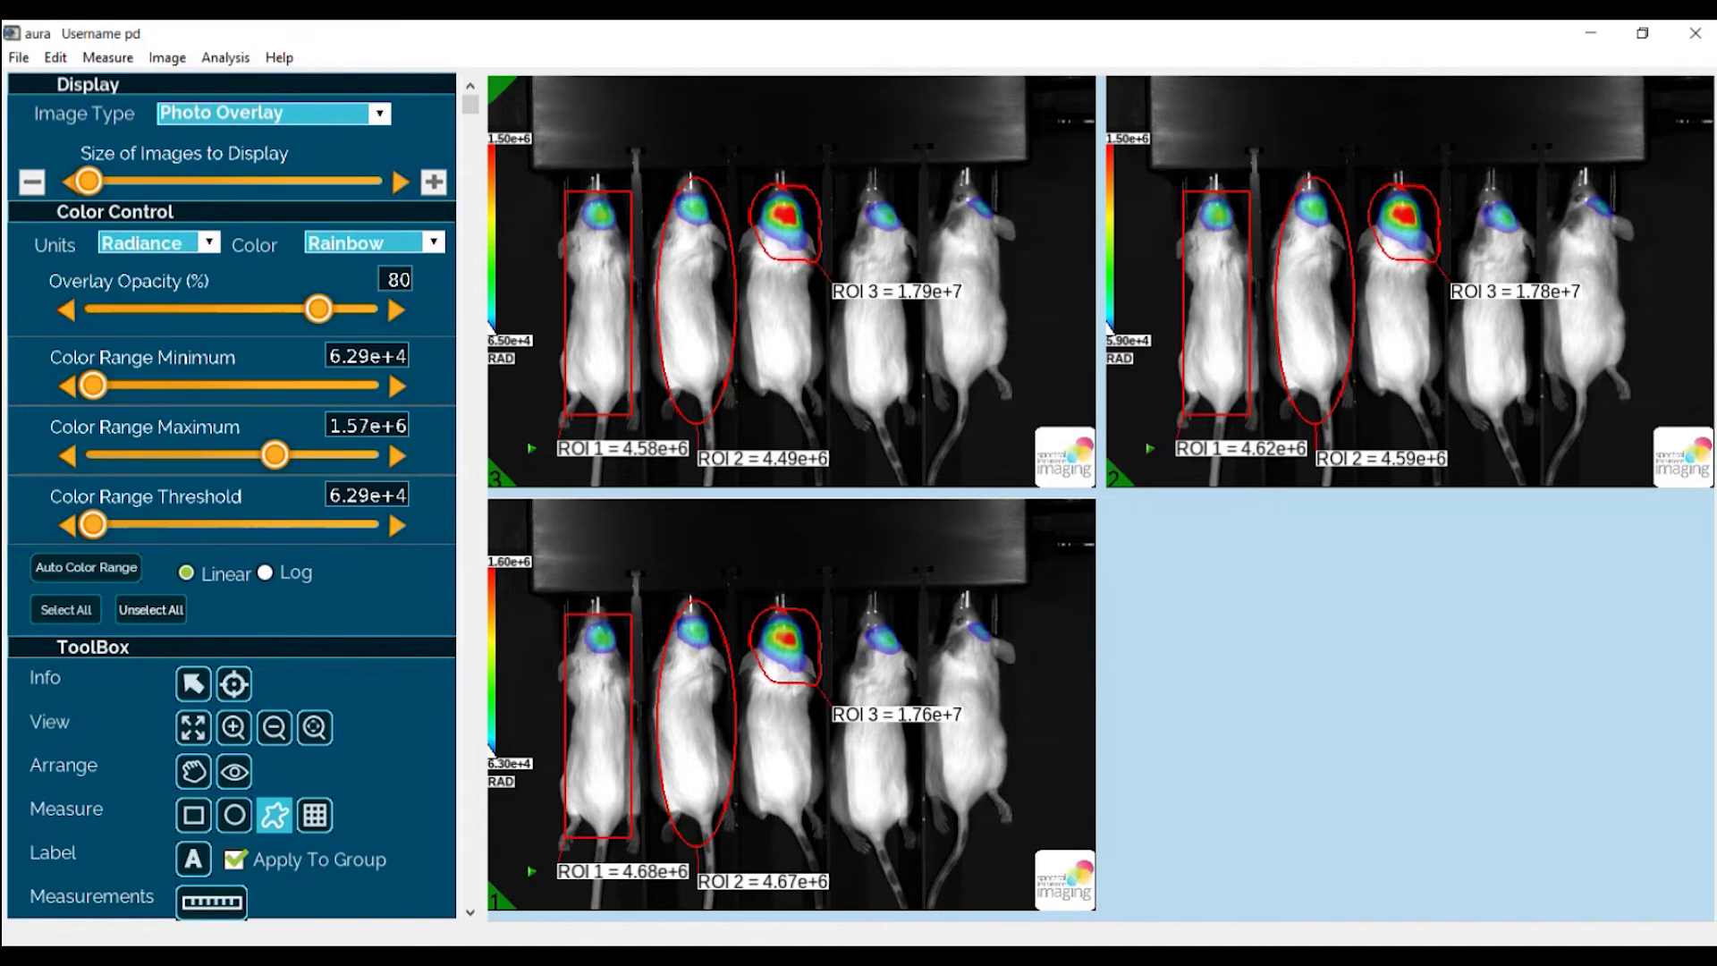
{"action": "left_click", "coordinate": [315, 815]}
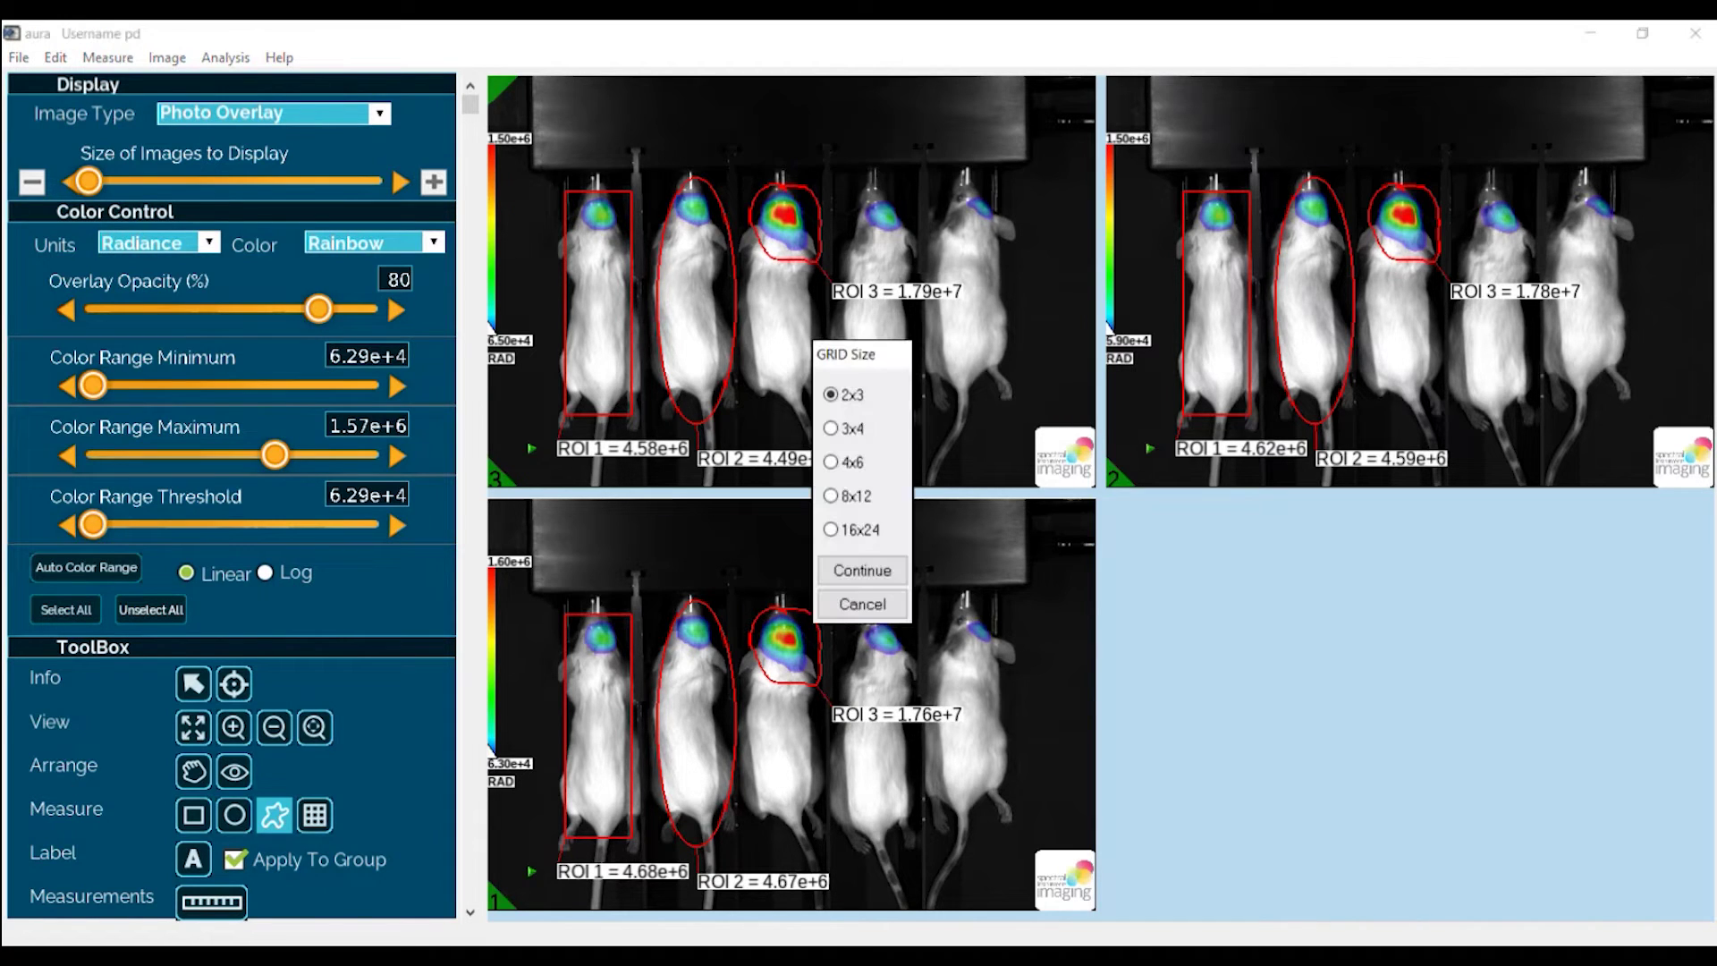
Draw a 4x6 grid over the right-hand mice and delete ROIs 1–3 from all images
{"action": "left_click", "coordinate": [832, 462]}
{"action": "left_click", "coordinate": [867, 573]}
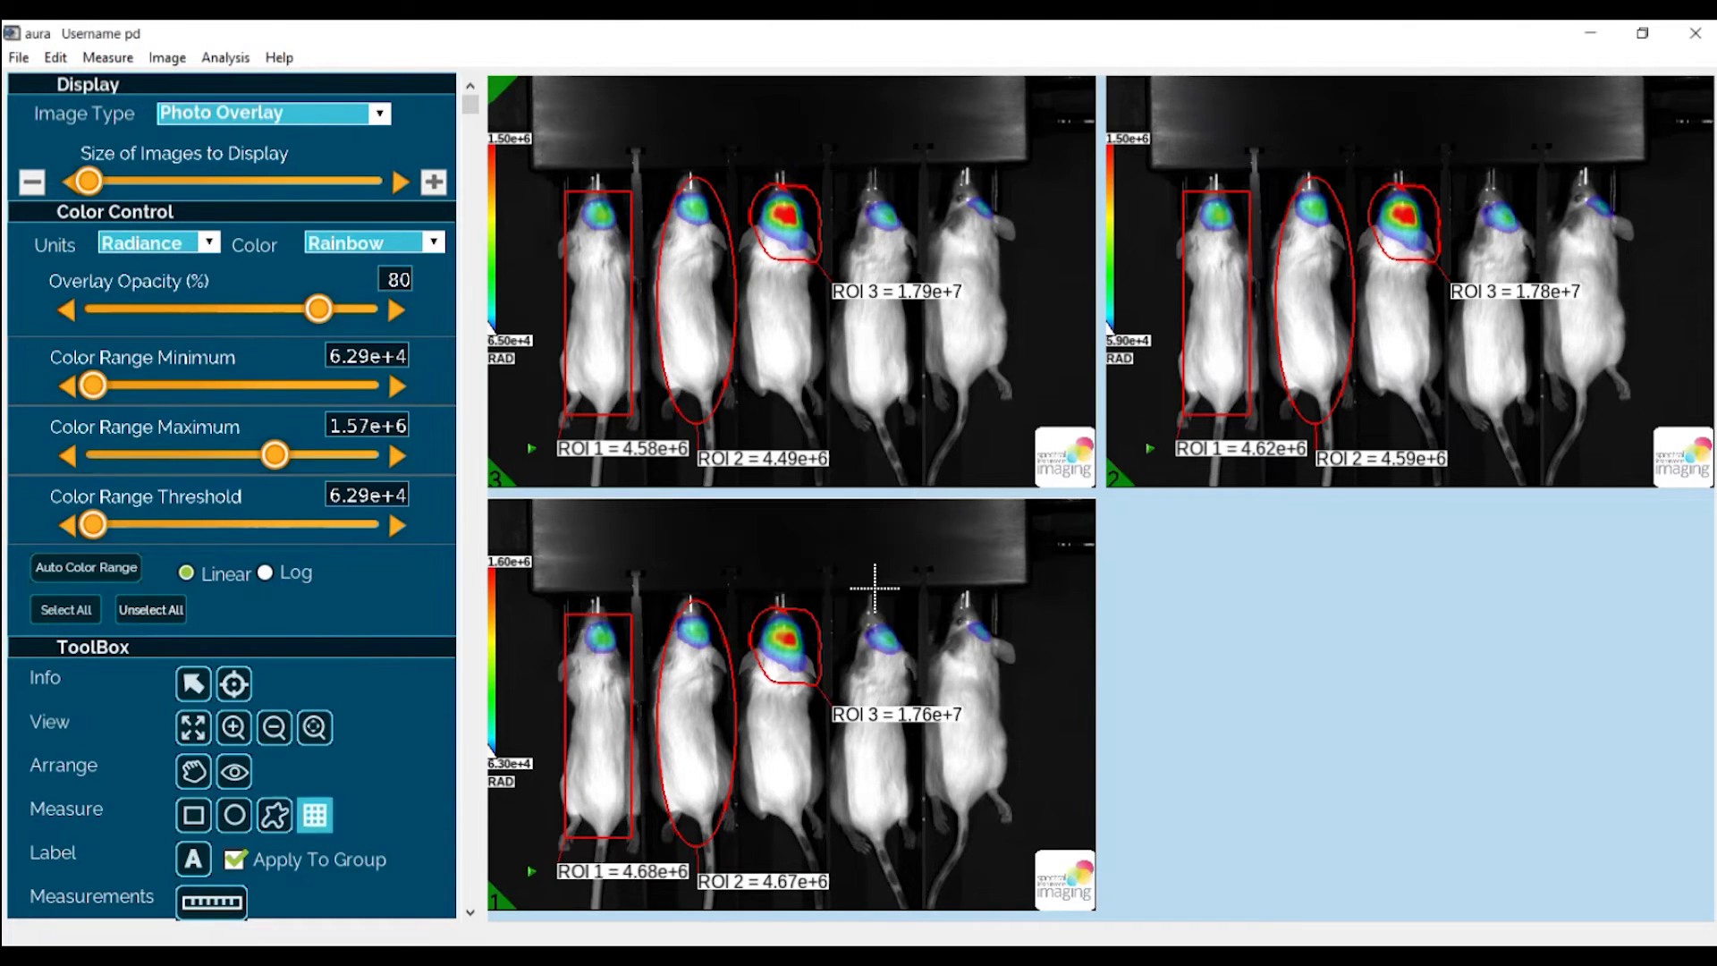
{"action": "left_click_drag", "start_coordinate": [821, 763], "coordinate": [1015, 867]}
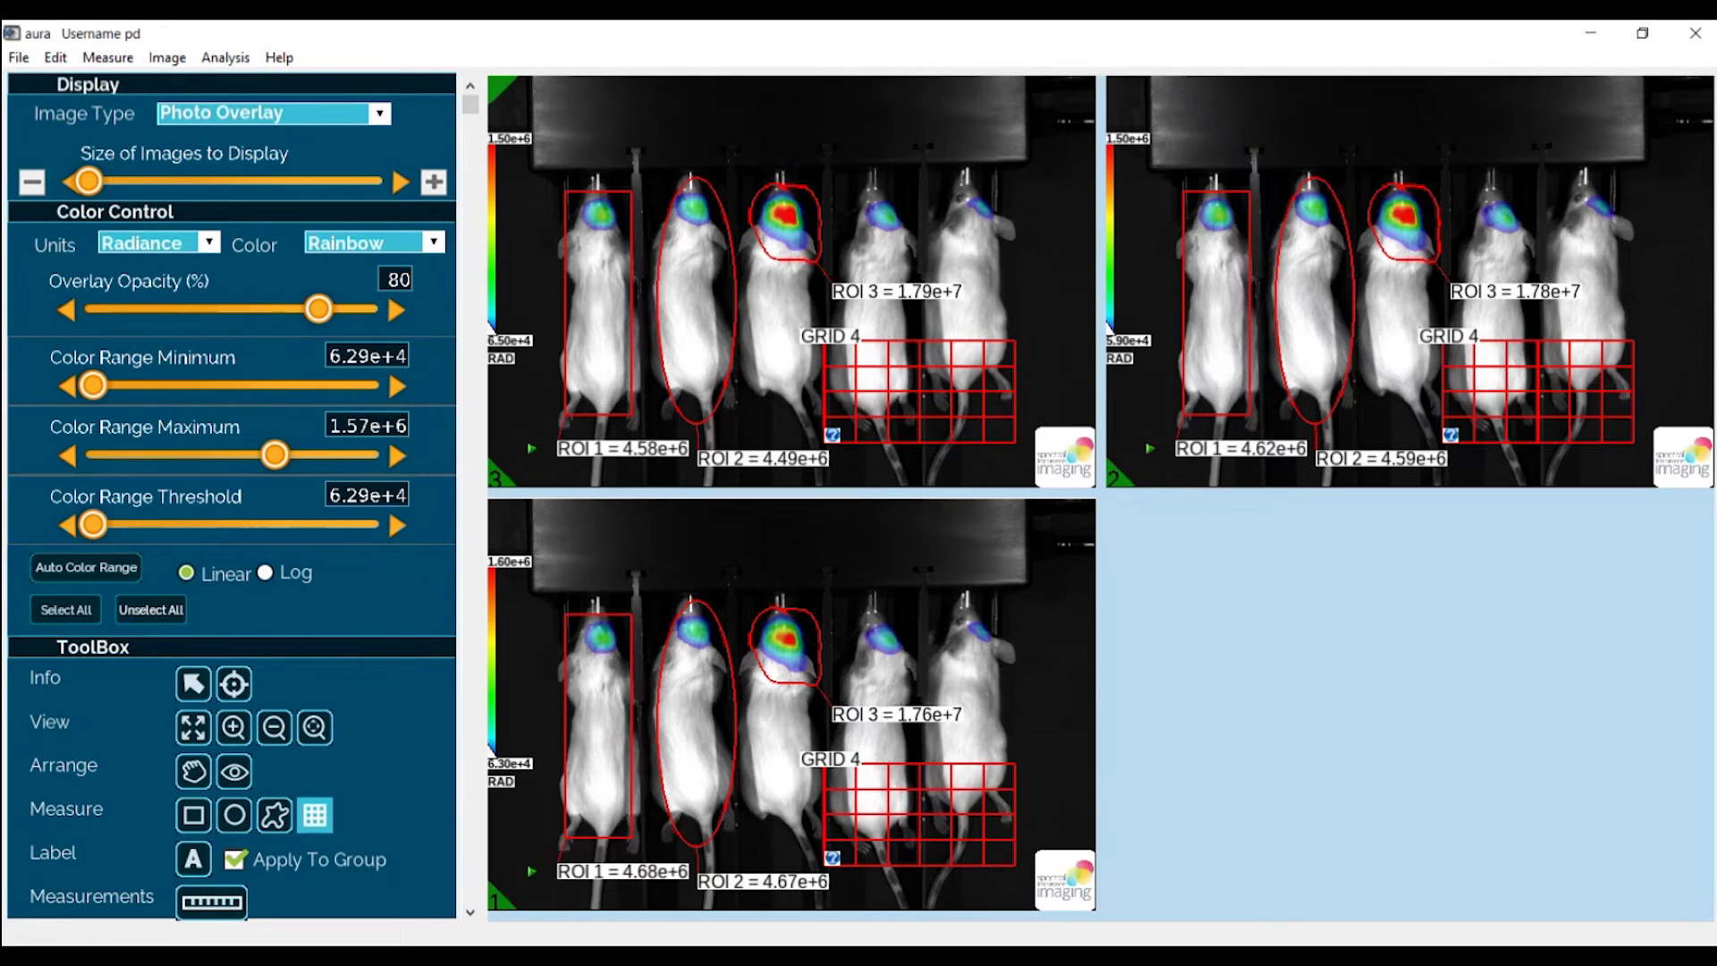
{"action": "right_click", "coordinate": [939, 663]}
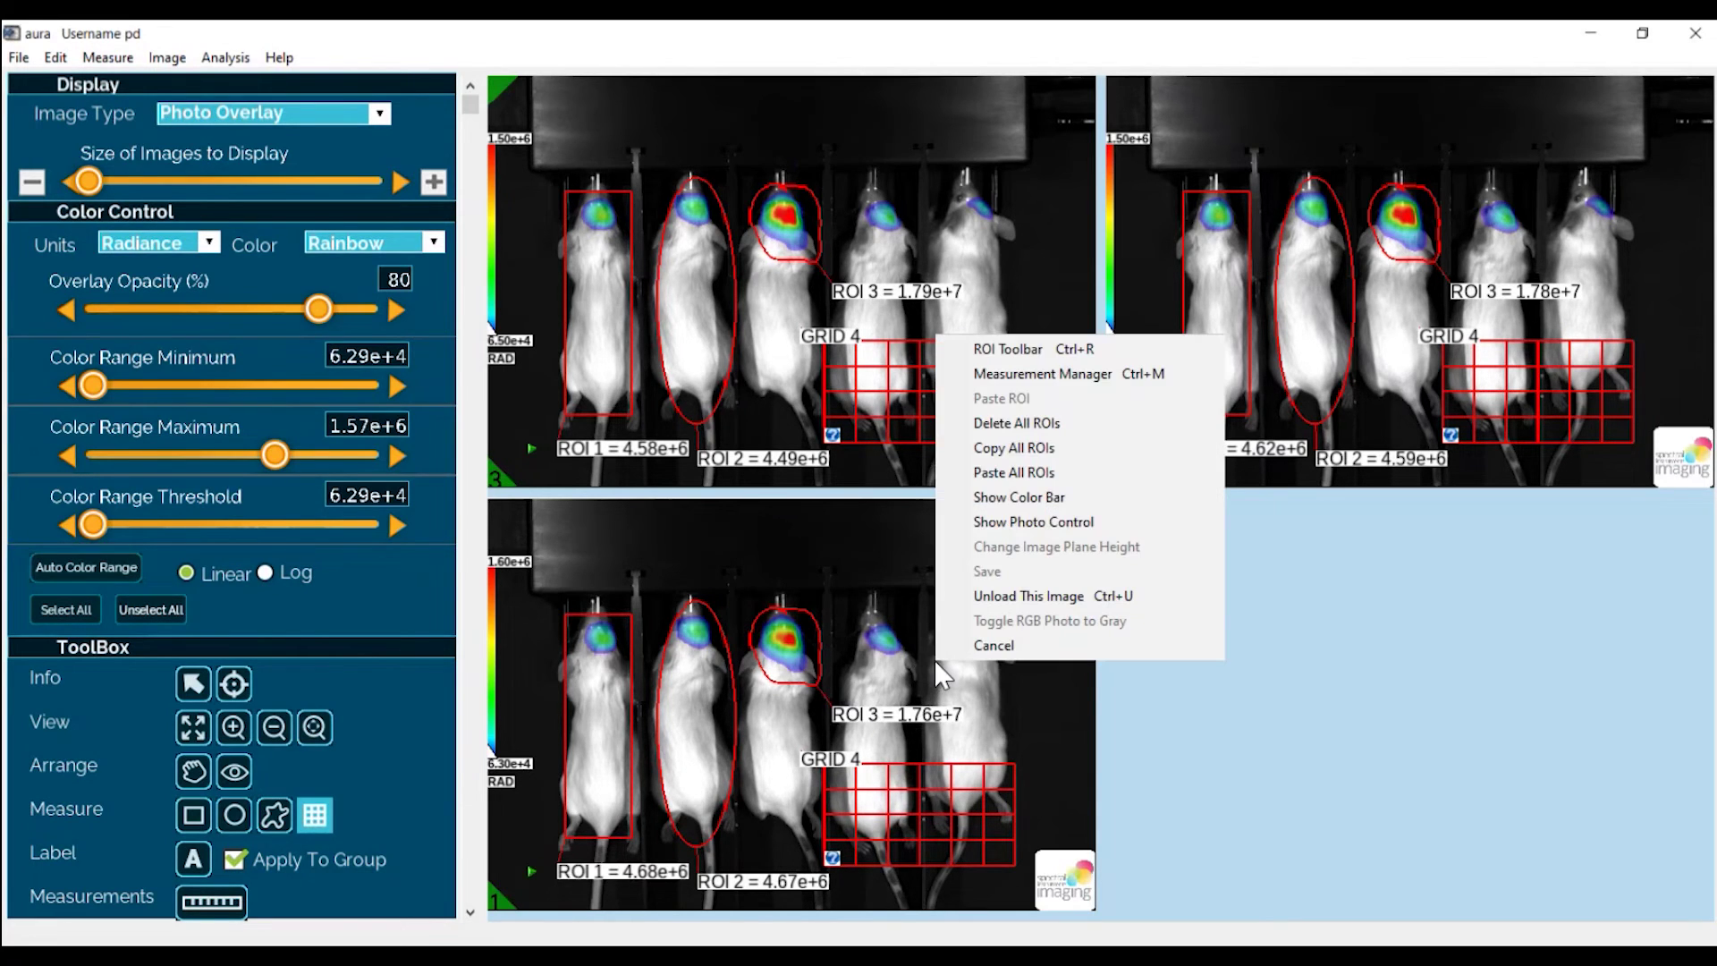
{"action": "left_click", "coordinate": [1006, 422]}
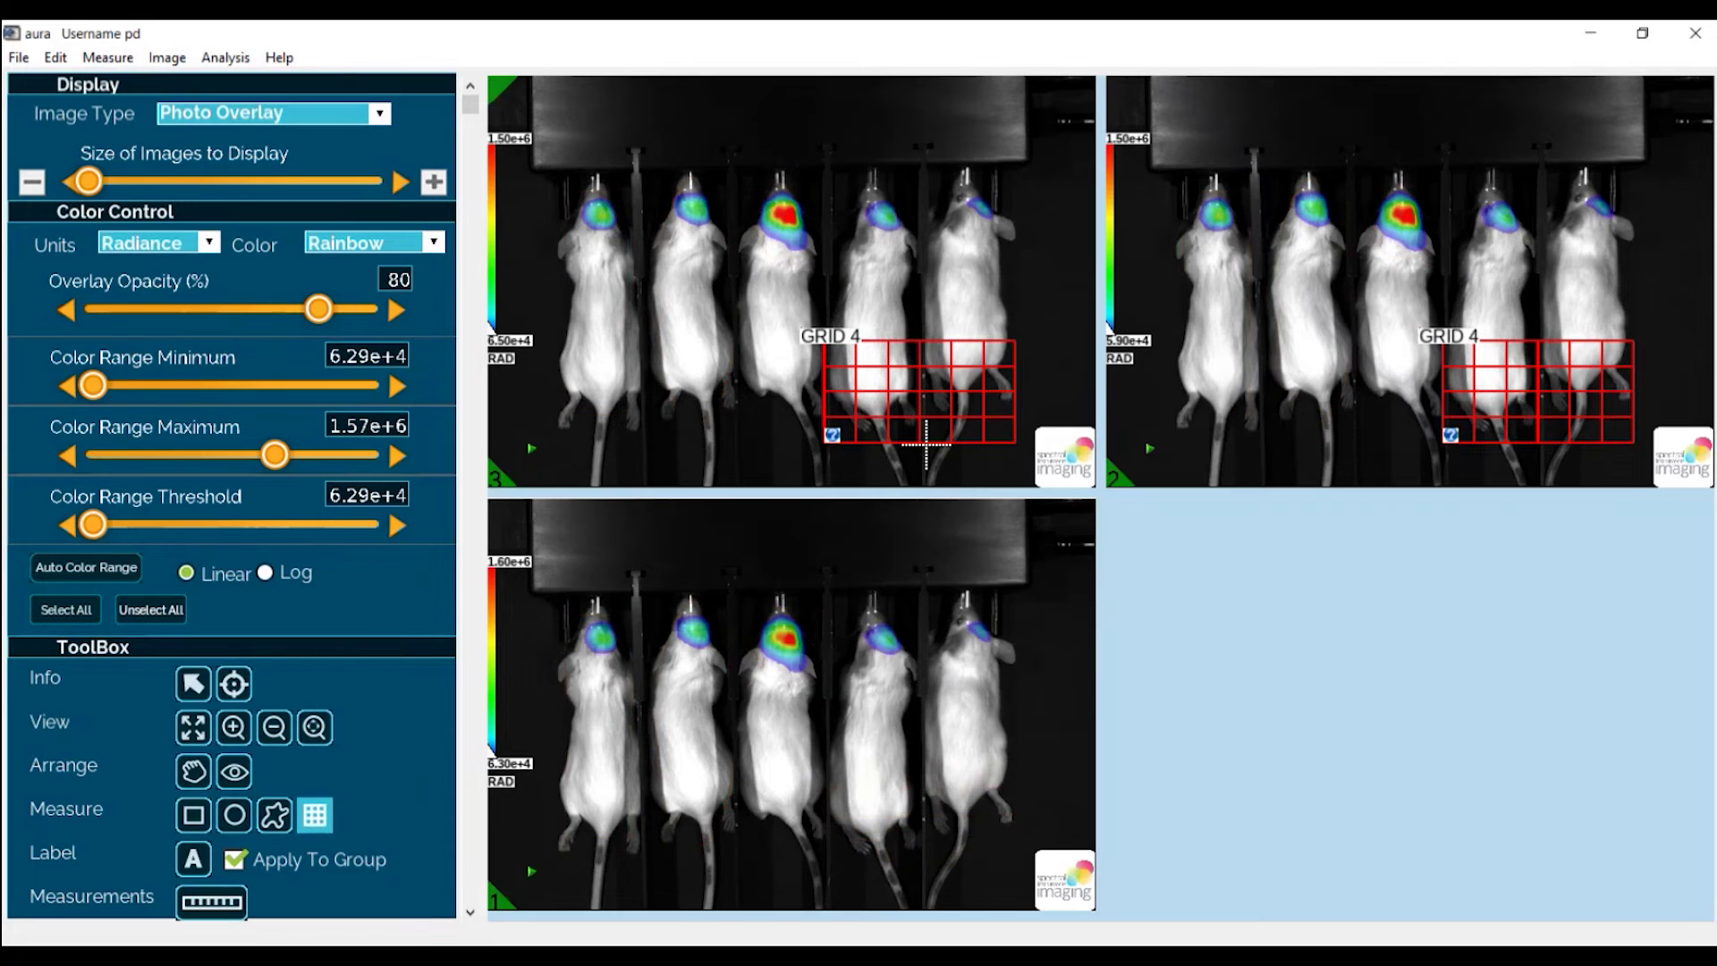
Enlarge image 1 and add a 'Mouse 1' label linked to the first mouse's head
{"action": "double_click", "coordinate": [825, 715]}
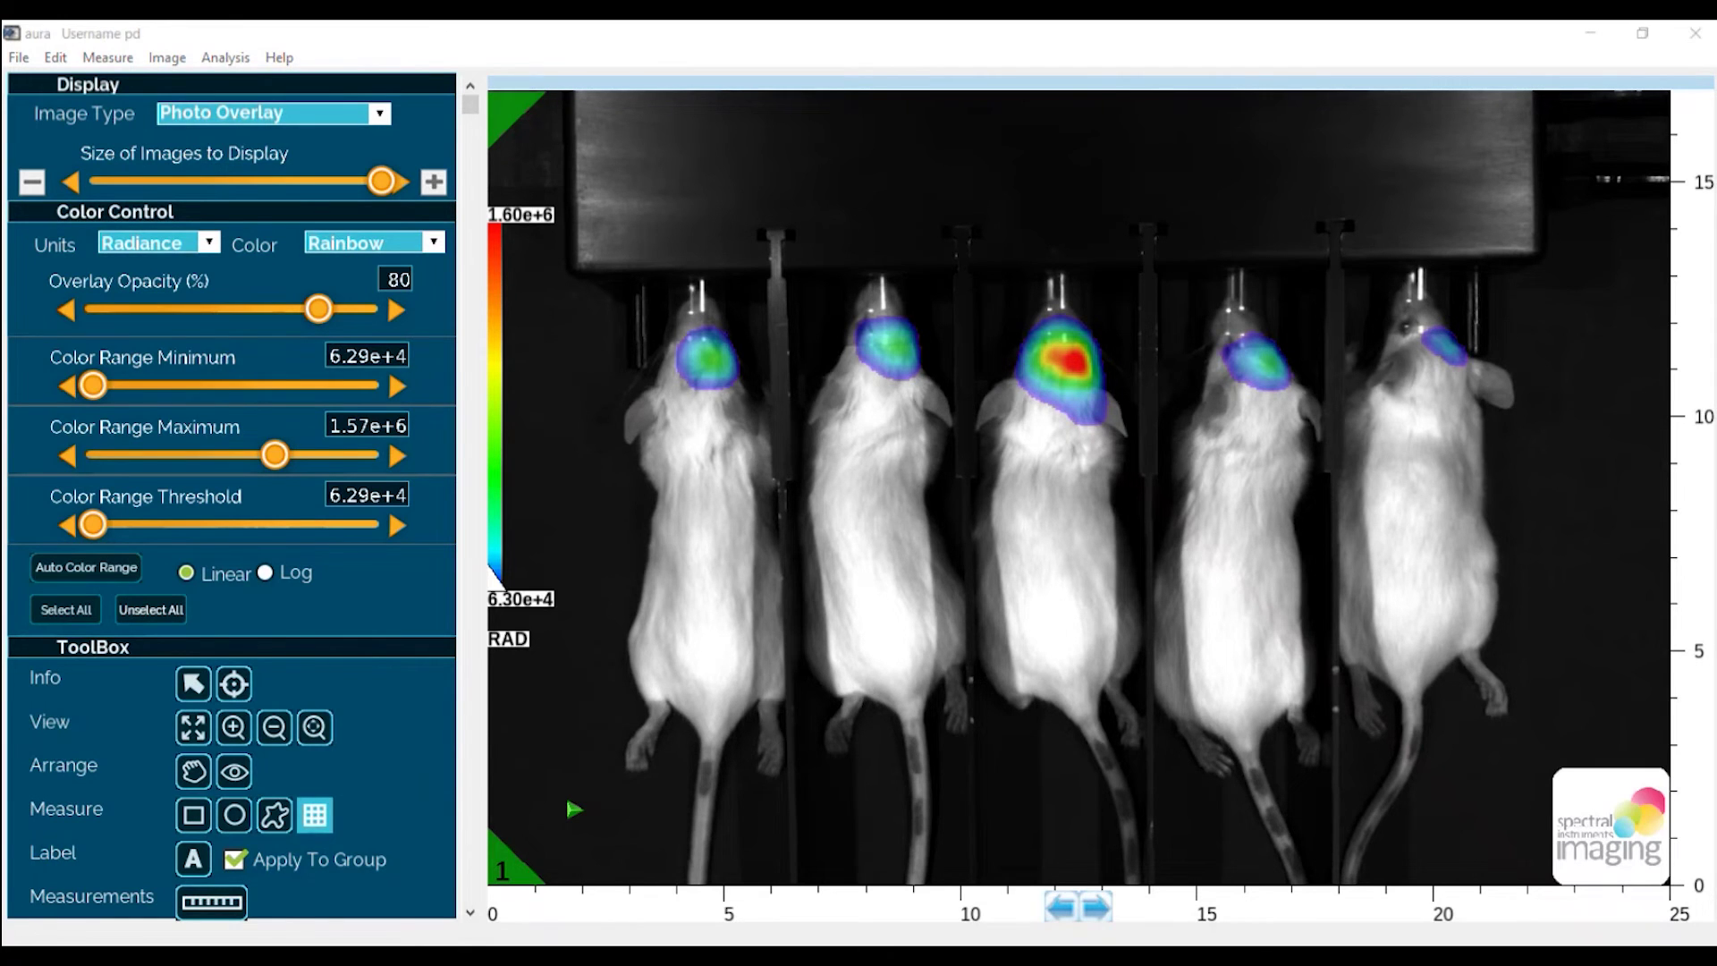
{"action": "left_click", "coordinate": [193, 859]}
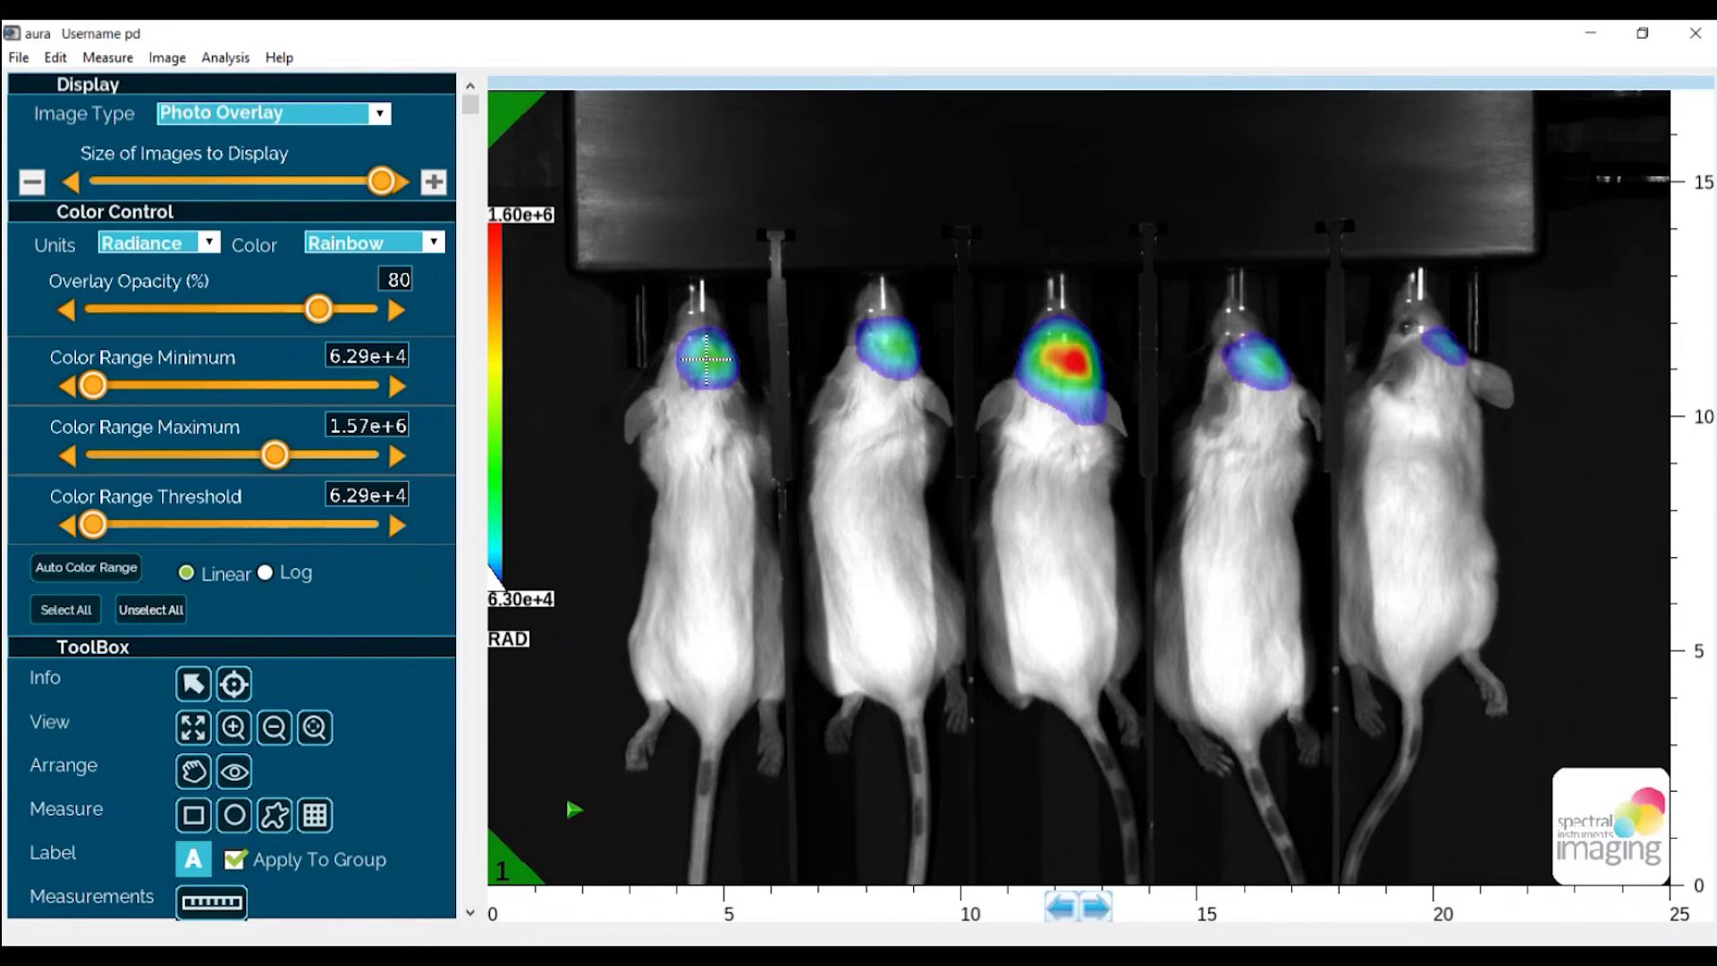
{"action": "left_click", "coordinate": [707, 359]}
{"action": "type", "text": "M"}
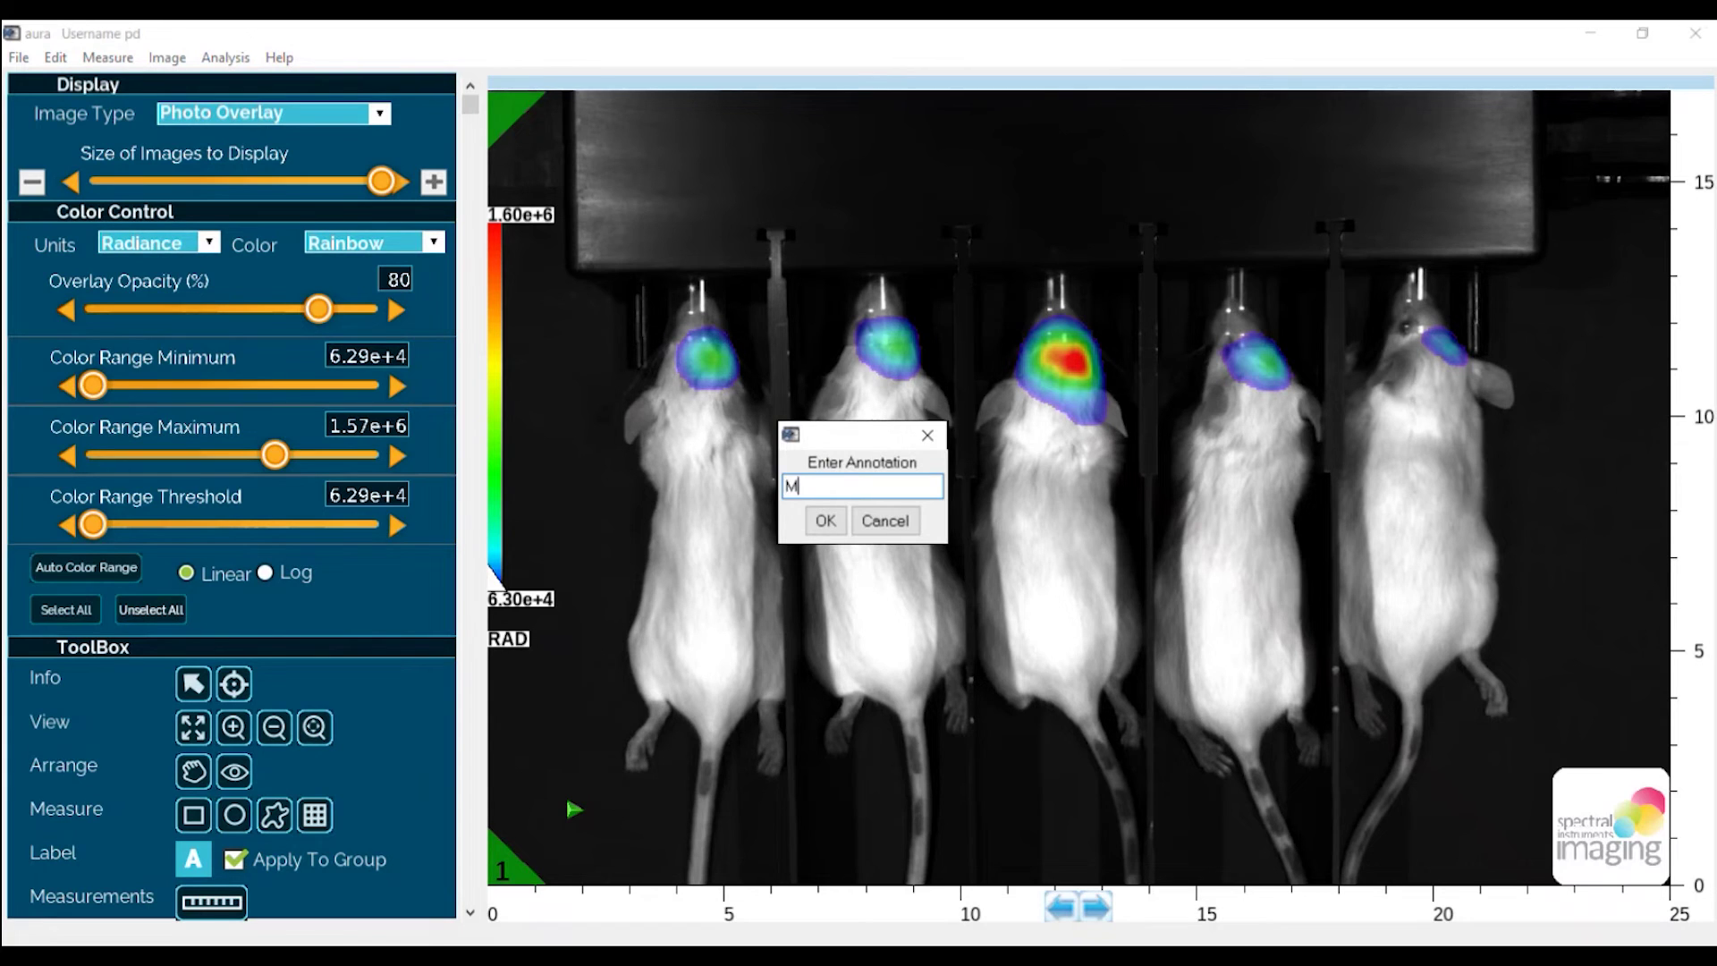
{"action": "type", "text": "ouse 1"}
{"action": "left_click", "coordinate": [825, 520]}
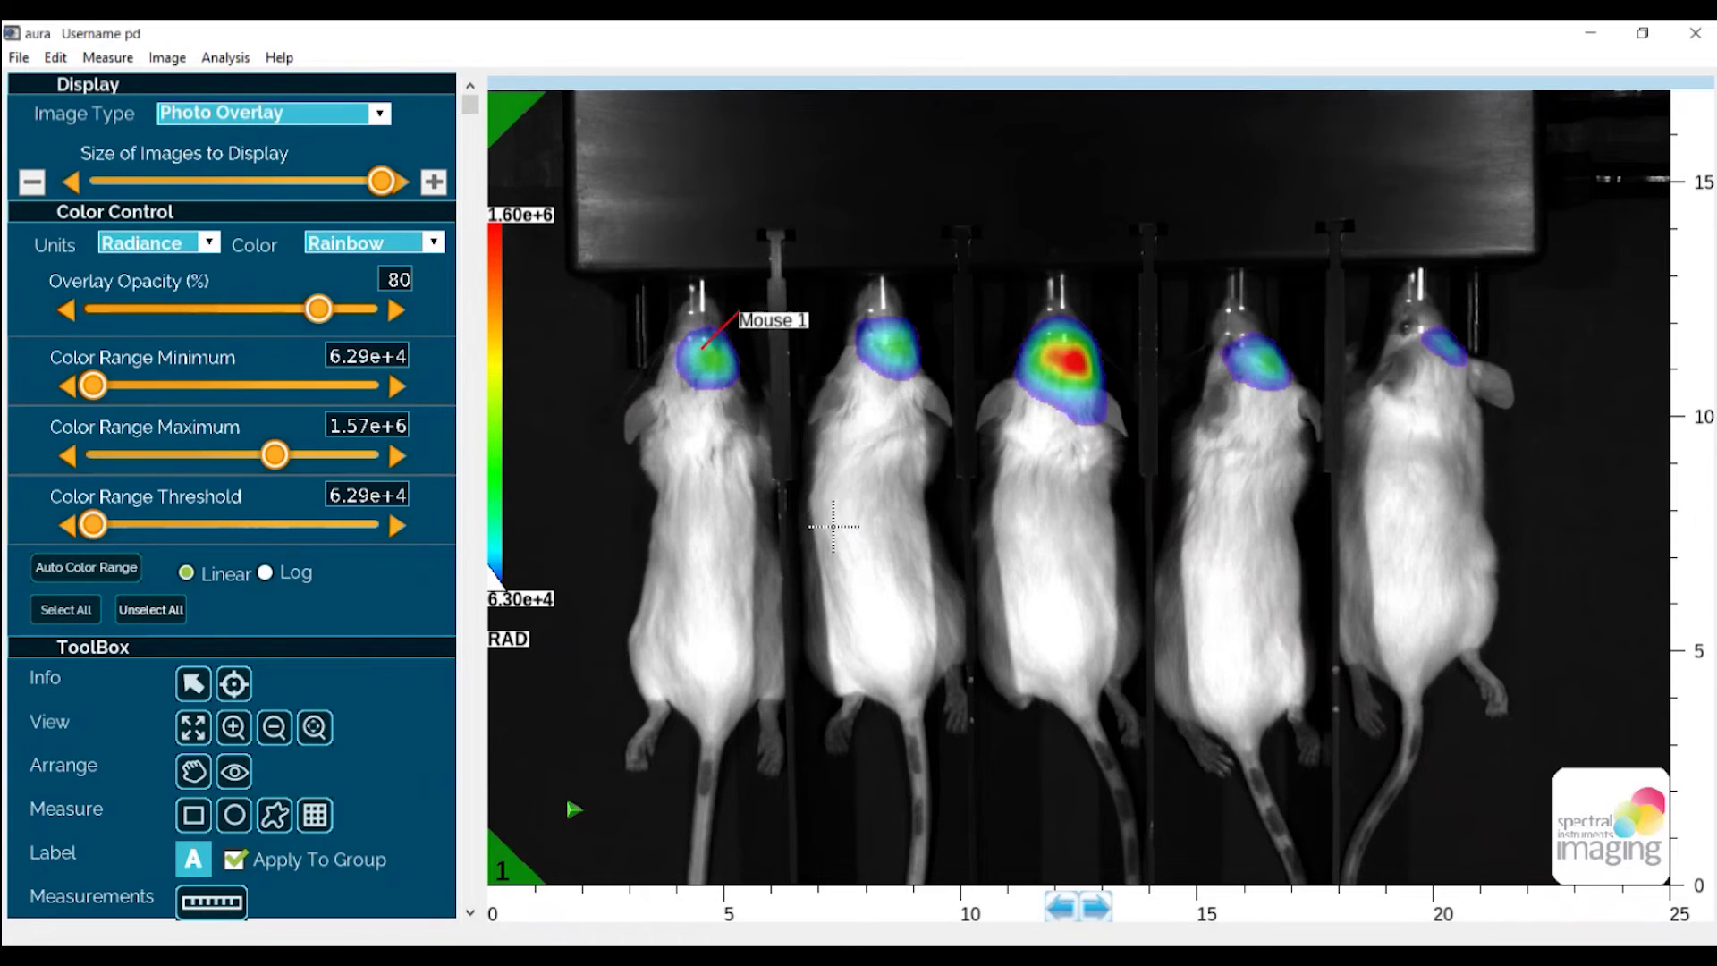
{"action": "mouse_move", "coordinate": [787, 320]}
{"action": "left_mouse_down"}
{"action": "mouse_move", "coordinate": [664, 298]}
{"action": "mouse_move", "coordinate": [644, 330]}
{"action": "mouse_move", "coordinate": [677, 299]}
{"action": "mouse_move", "coordinate": [652, 276]}
{"action": "mouse_move", "coordinate": [693, 293]}
{"action": "mouse_move", "coordinate": [625, 269]}
{"action": "mouse_move", "coordinate": [643, 292]}
{"action": "left_mouse_up"}
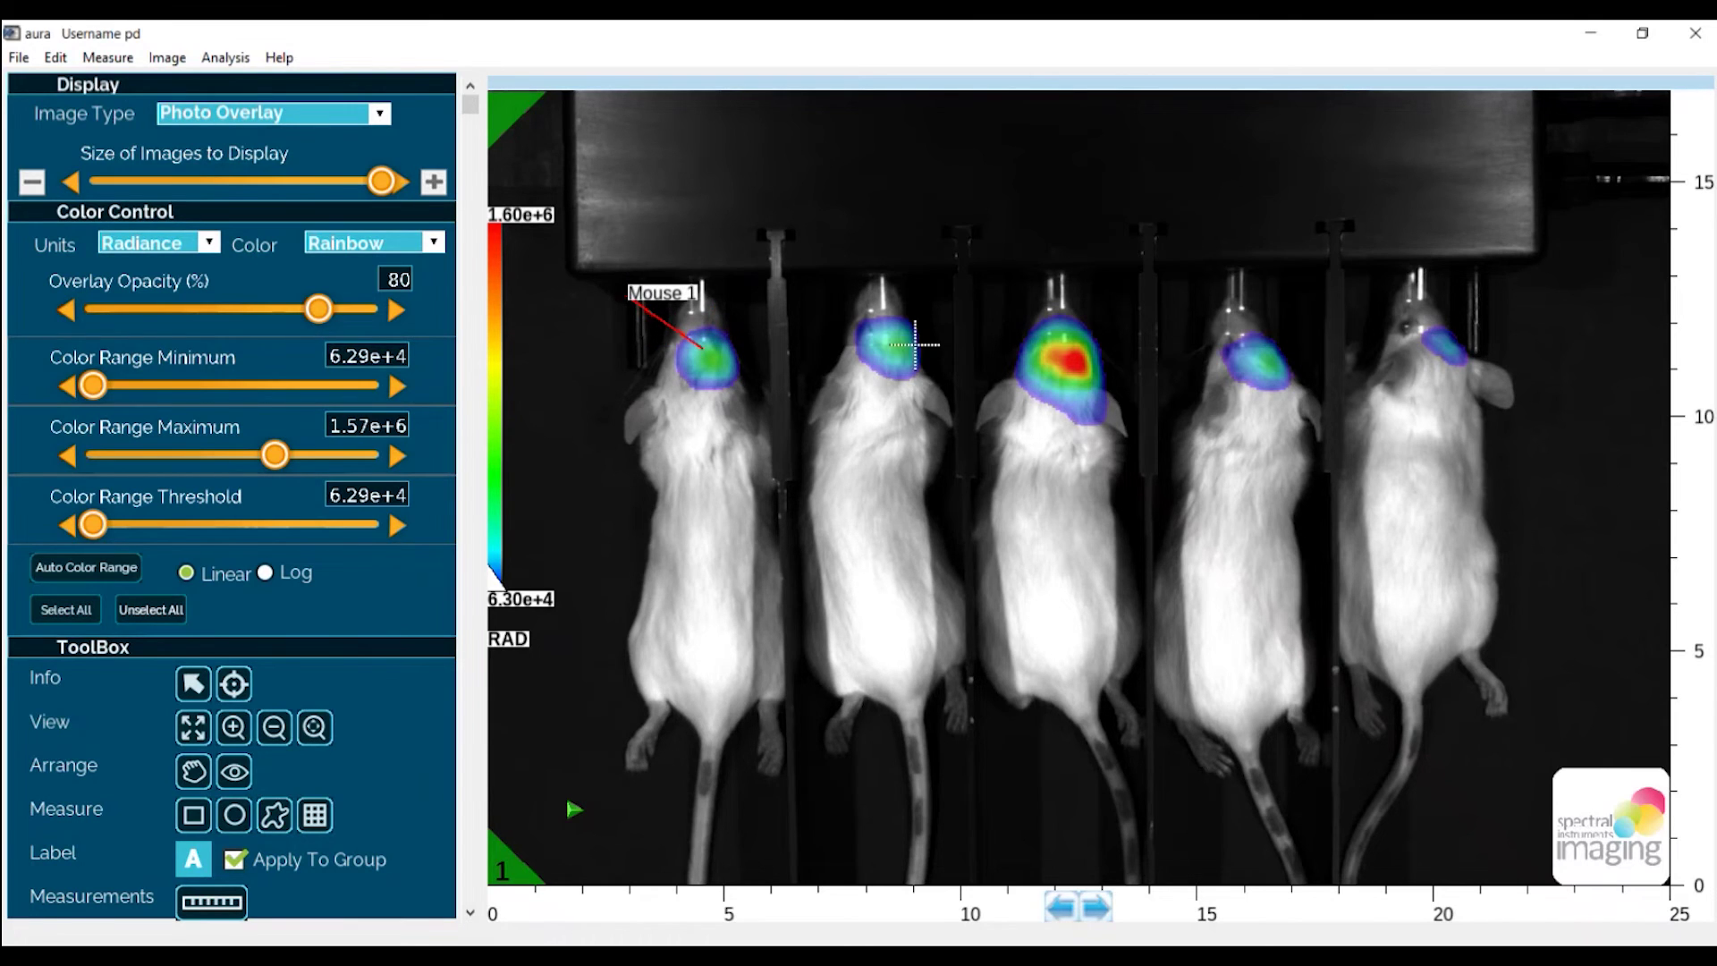
Add a 'Mouse 2' label on the second mouse's head and move it above the mouse
{"action": "left_click", "coordinate": [890, 336]}
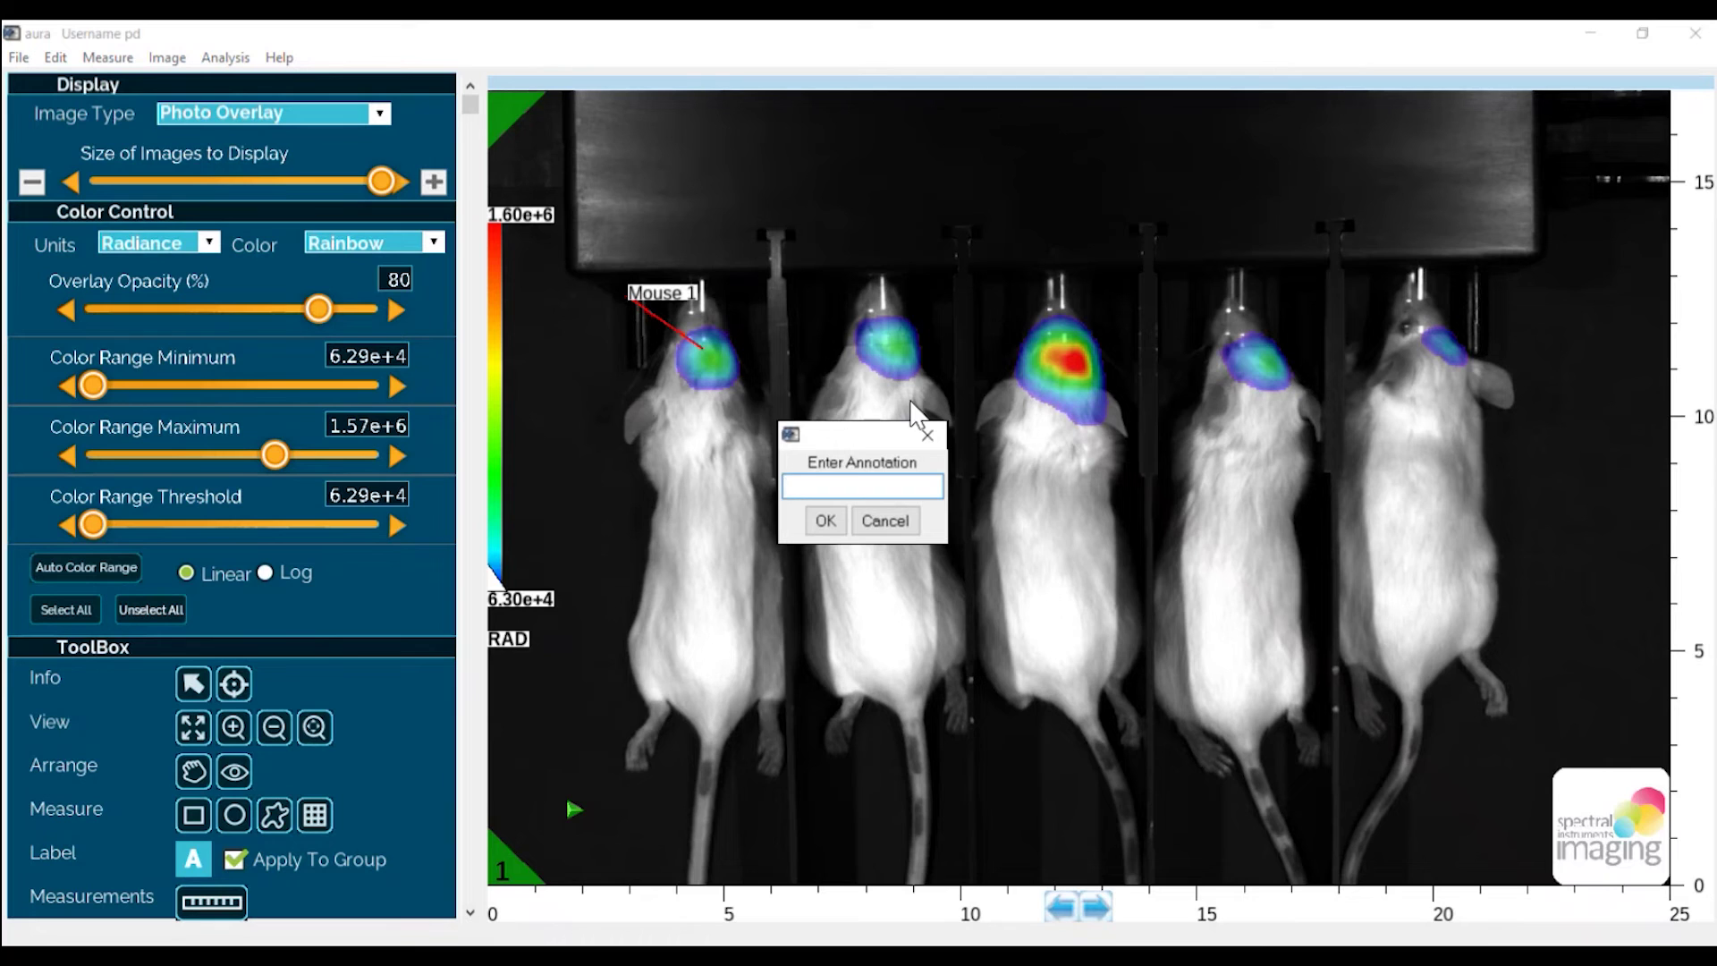
{"action": "type", "text": "Mouse 2"}
{"action": "left_click", "coordinate": [825, 520]}
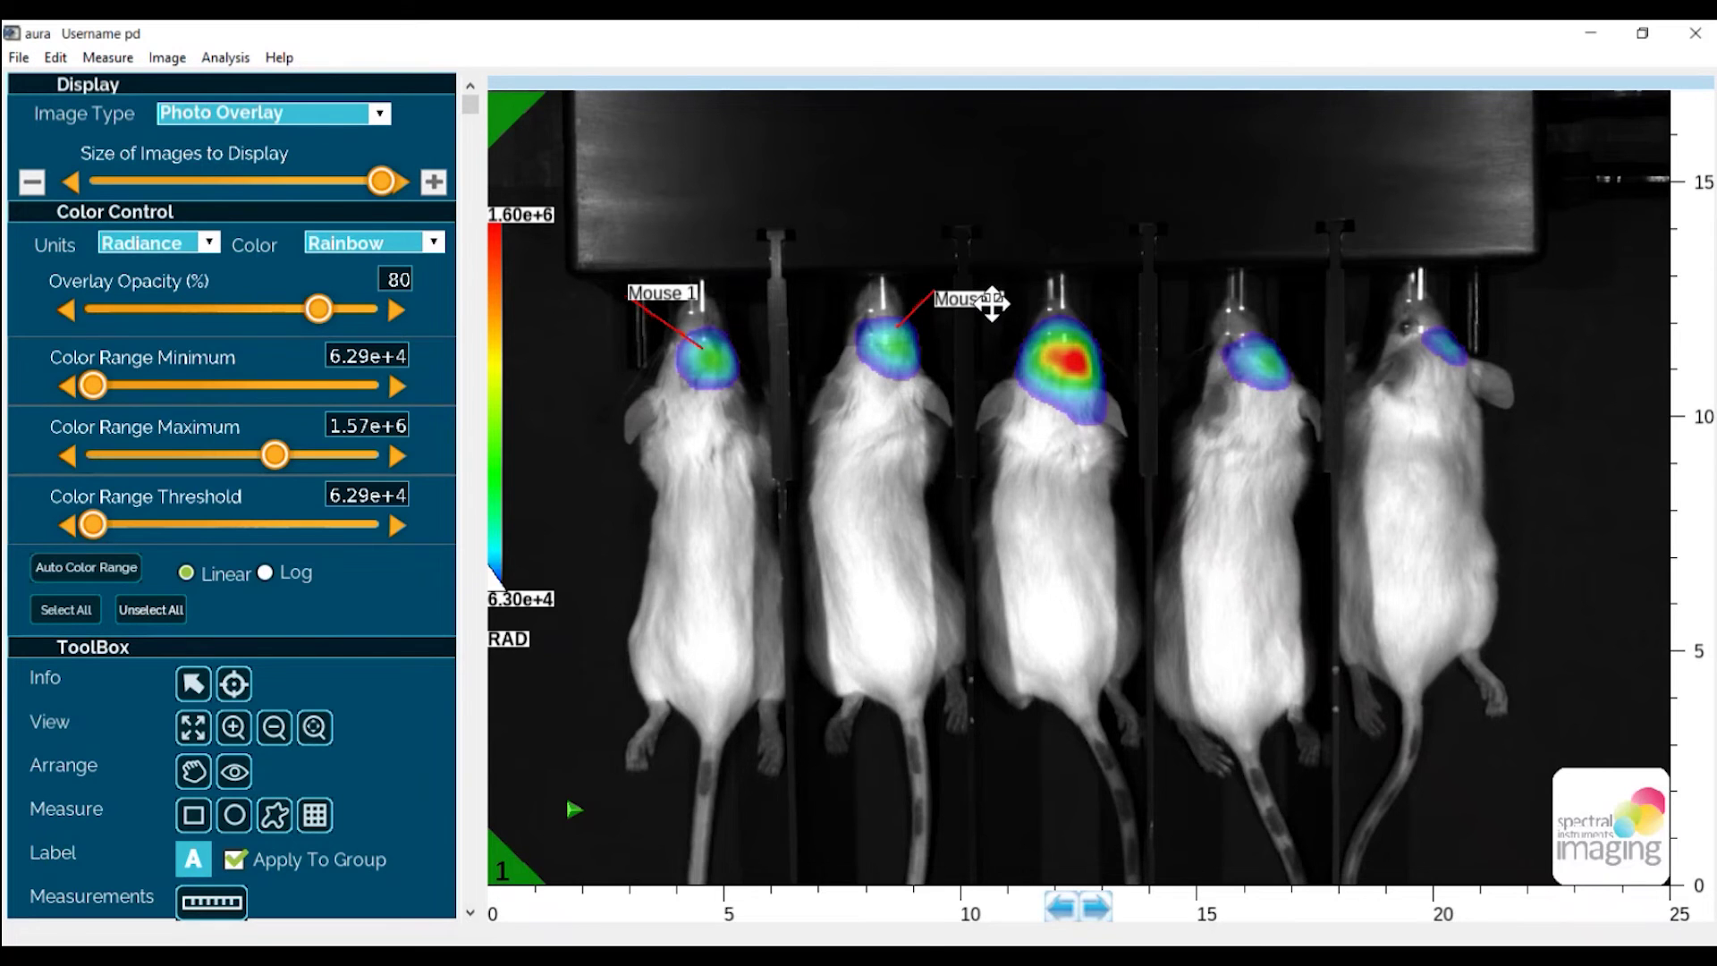
{"action": "left_click_drag", "start_coordinate": [990, 301], "coordinate": [889, 251]}
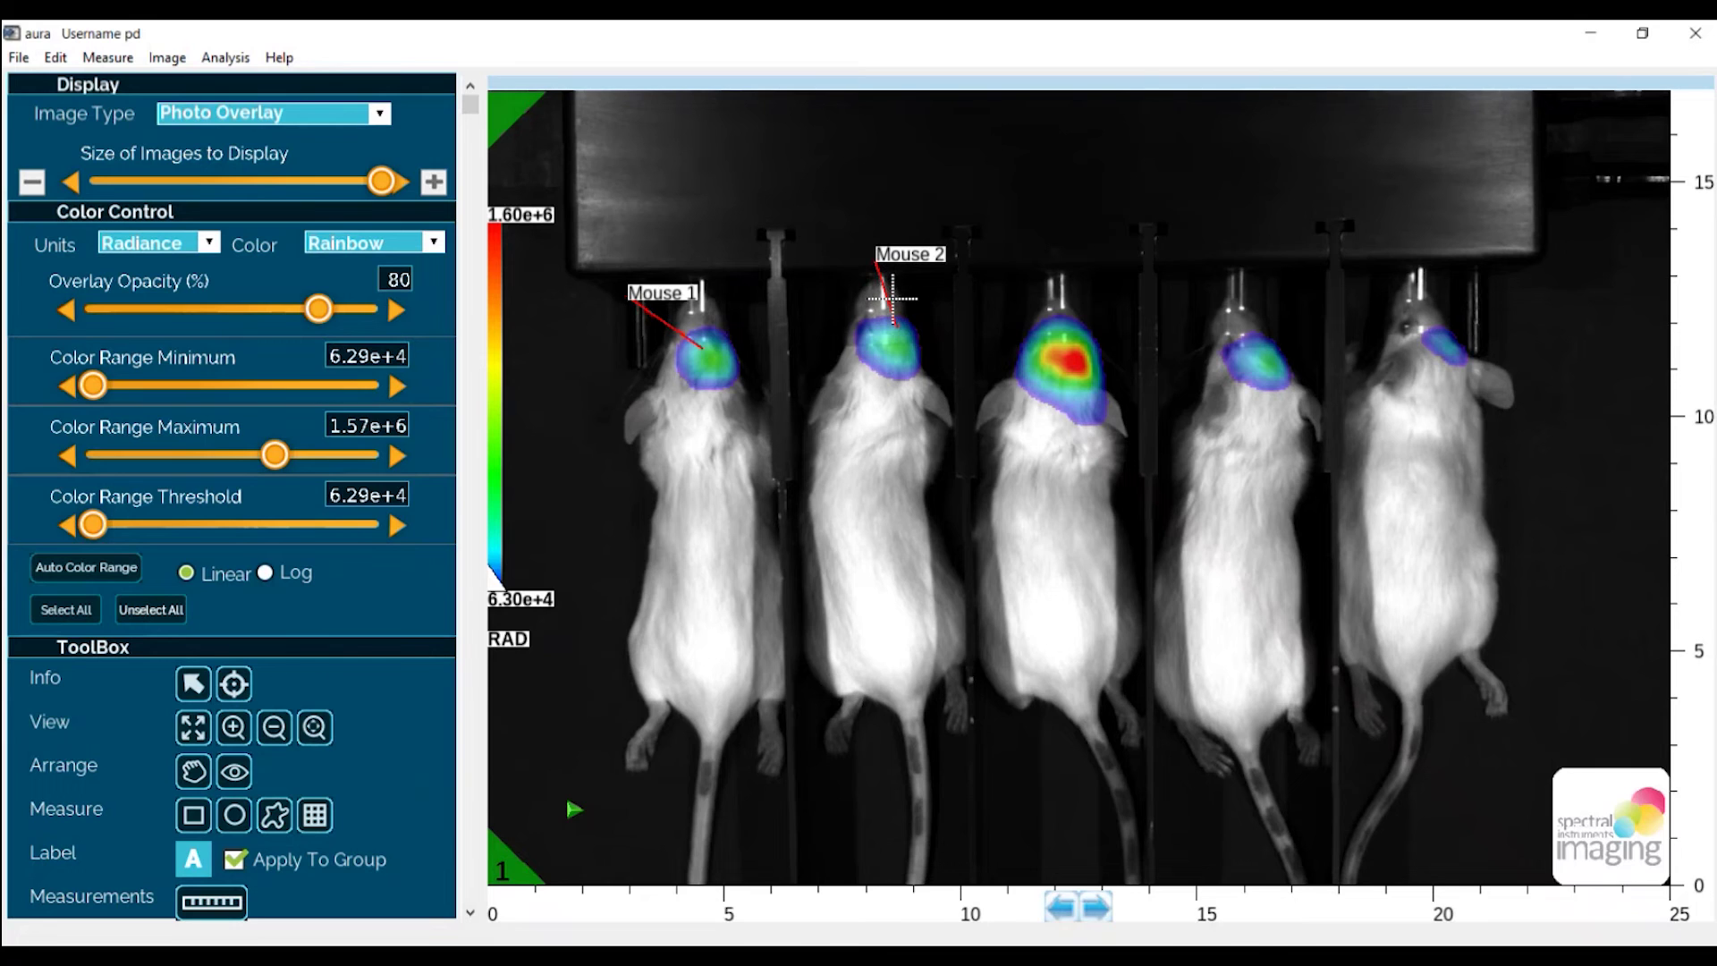
Hide the Mouse 2 leader line, reposition both labels, and draw a rectangle ROI over Mouse 1
{"action": "right_click", "coordinate": [893, 300]}
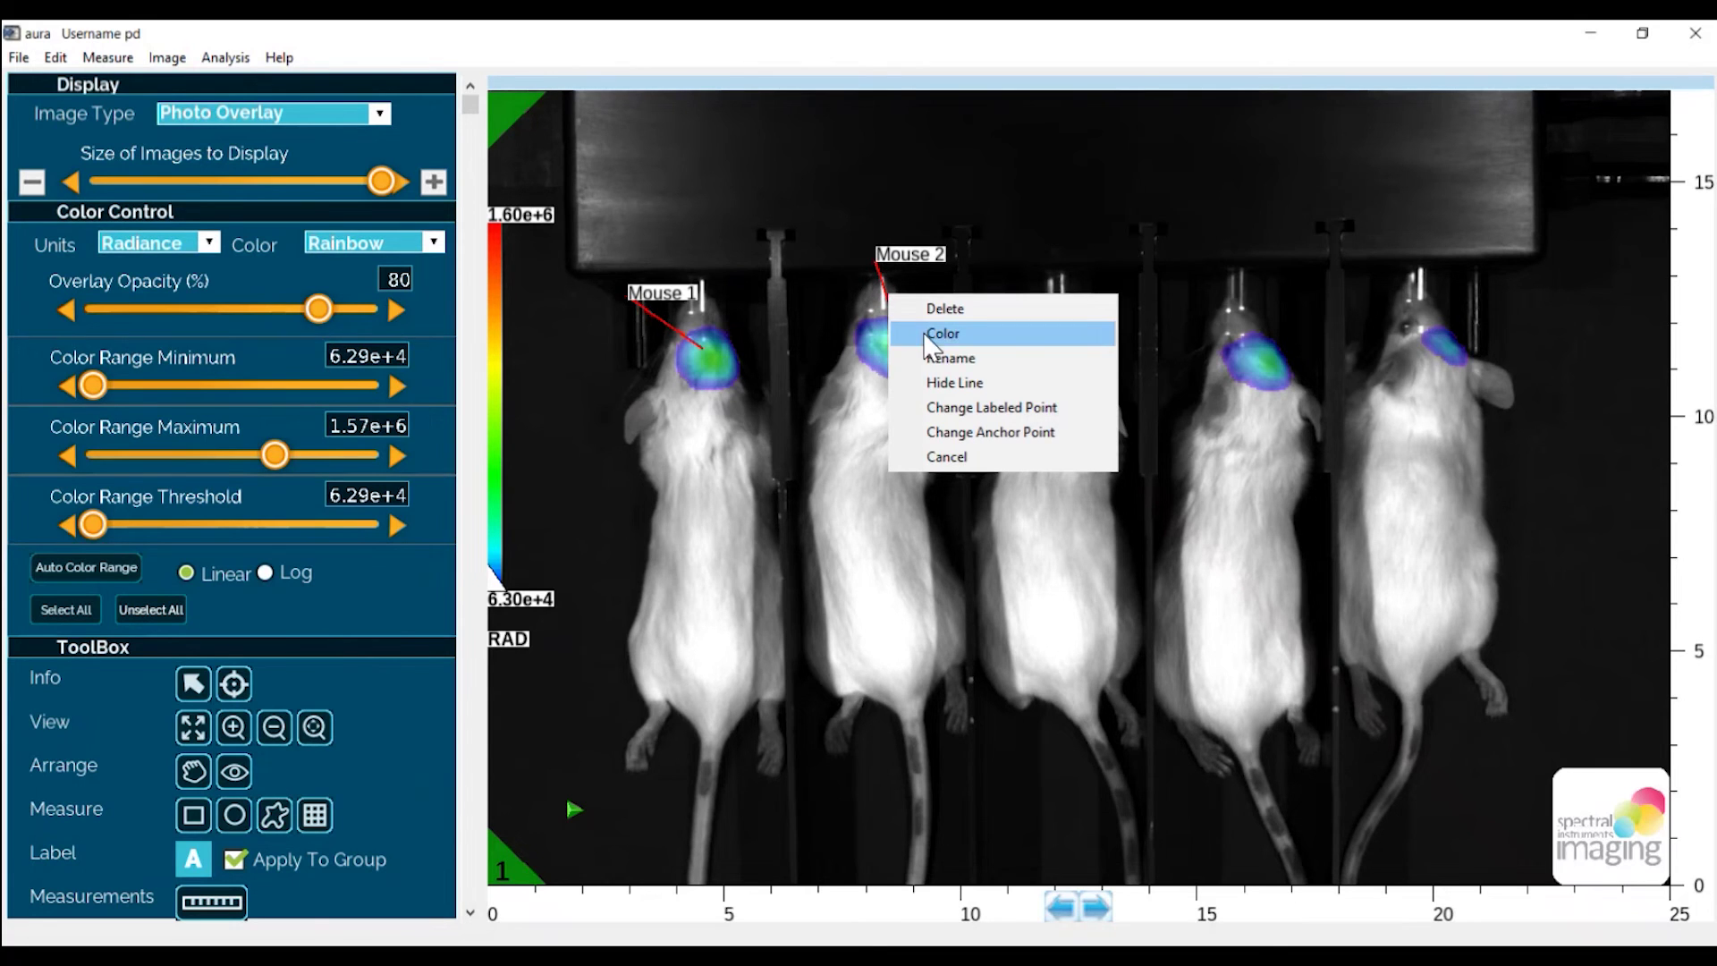
{"action": "left_click", "coordinate": [972, 393]}
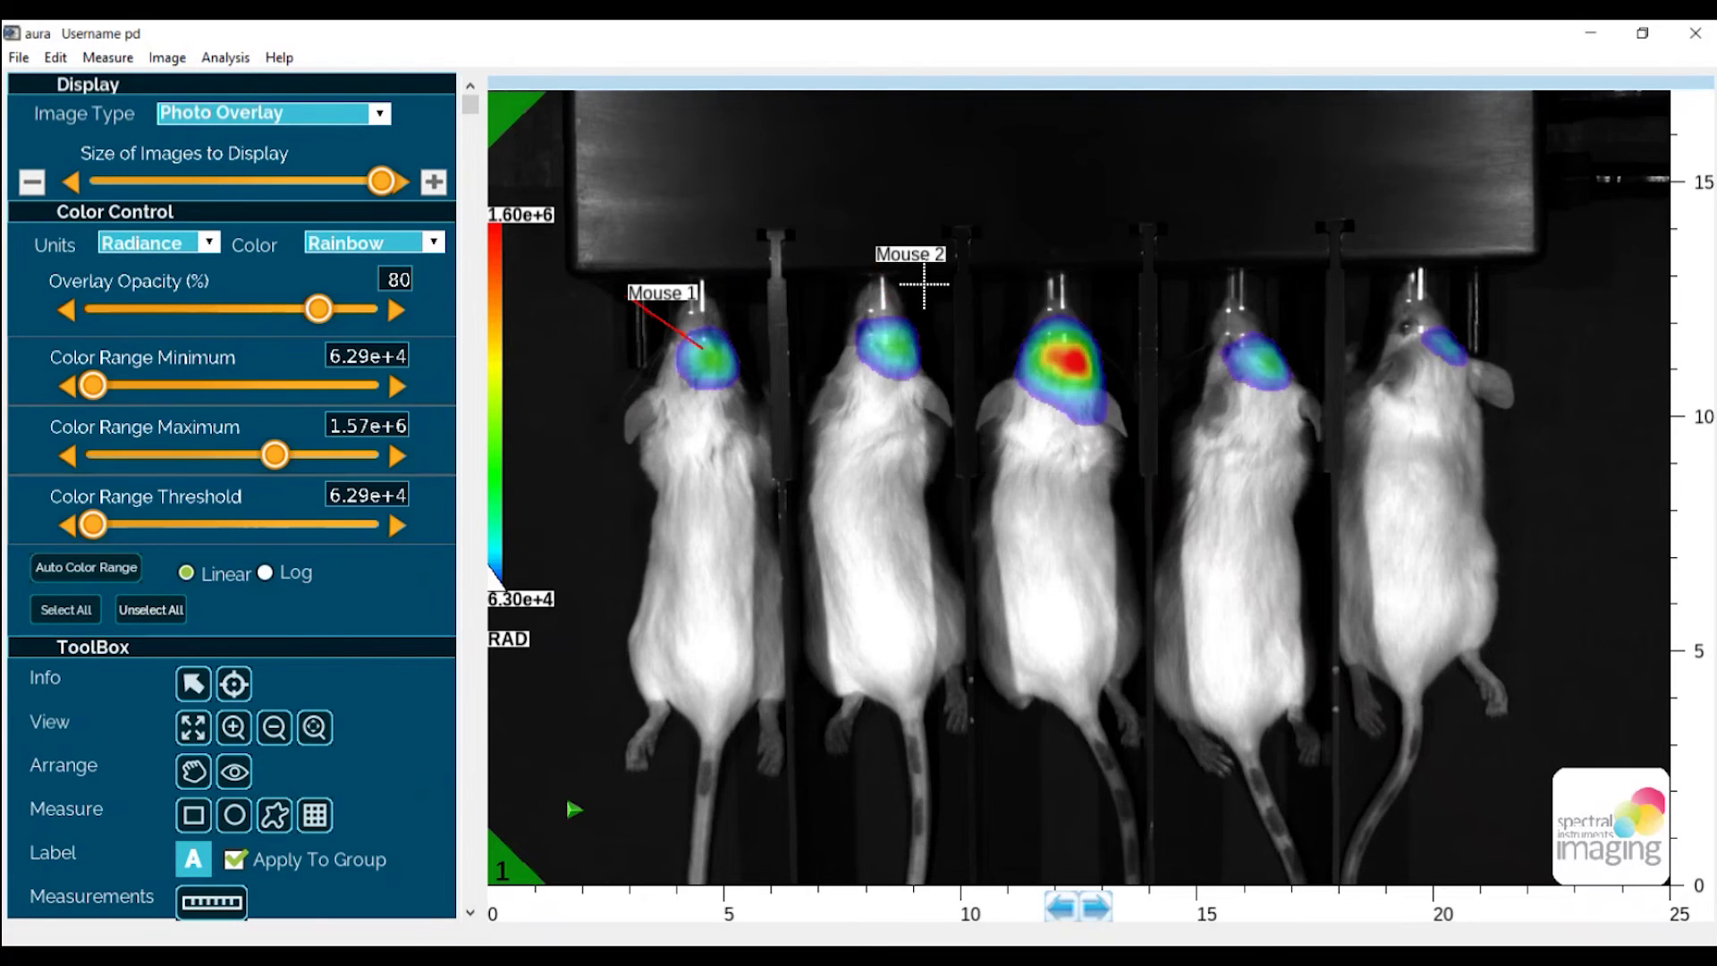
{"action": "left_click_drag", "start_coordinate": [894, 257], "coordinate": [855, 245]}
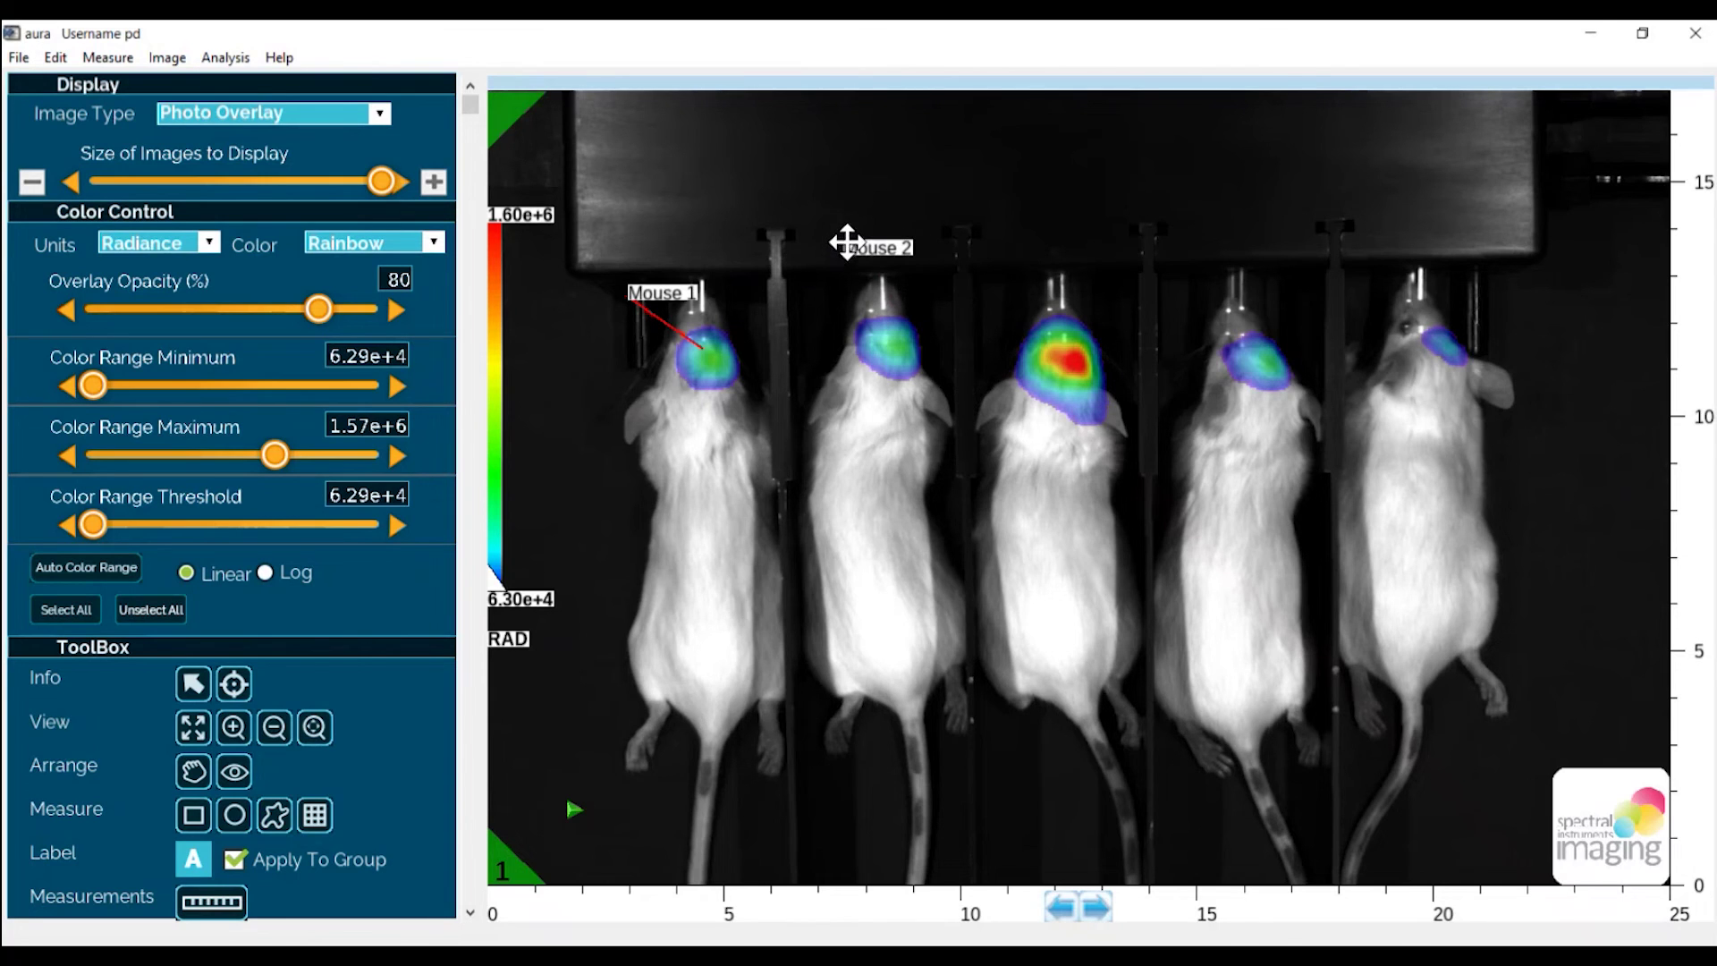
{"action": "left_click_drag", "start_coordinate": [703, 323], "coordinate": [682, 271]}
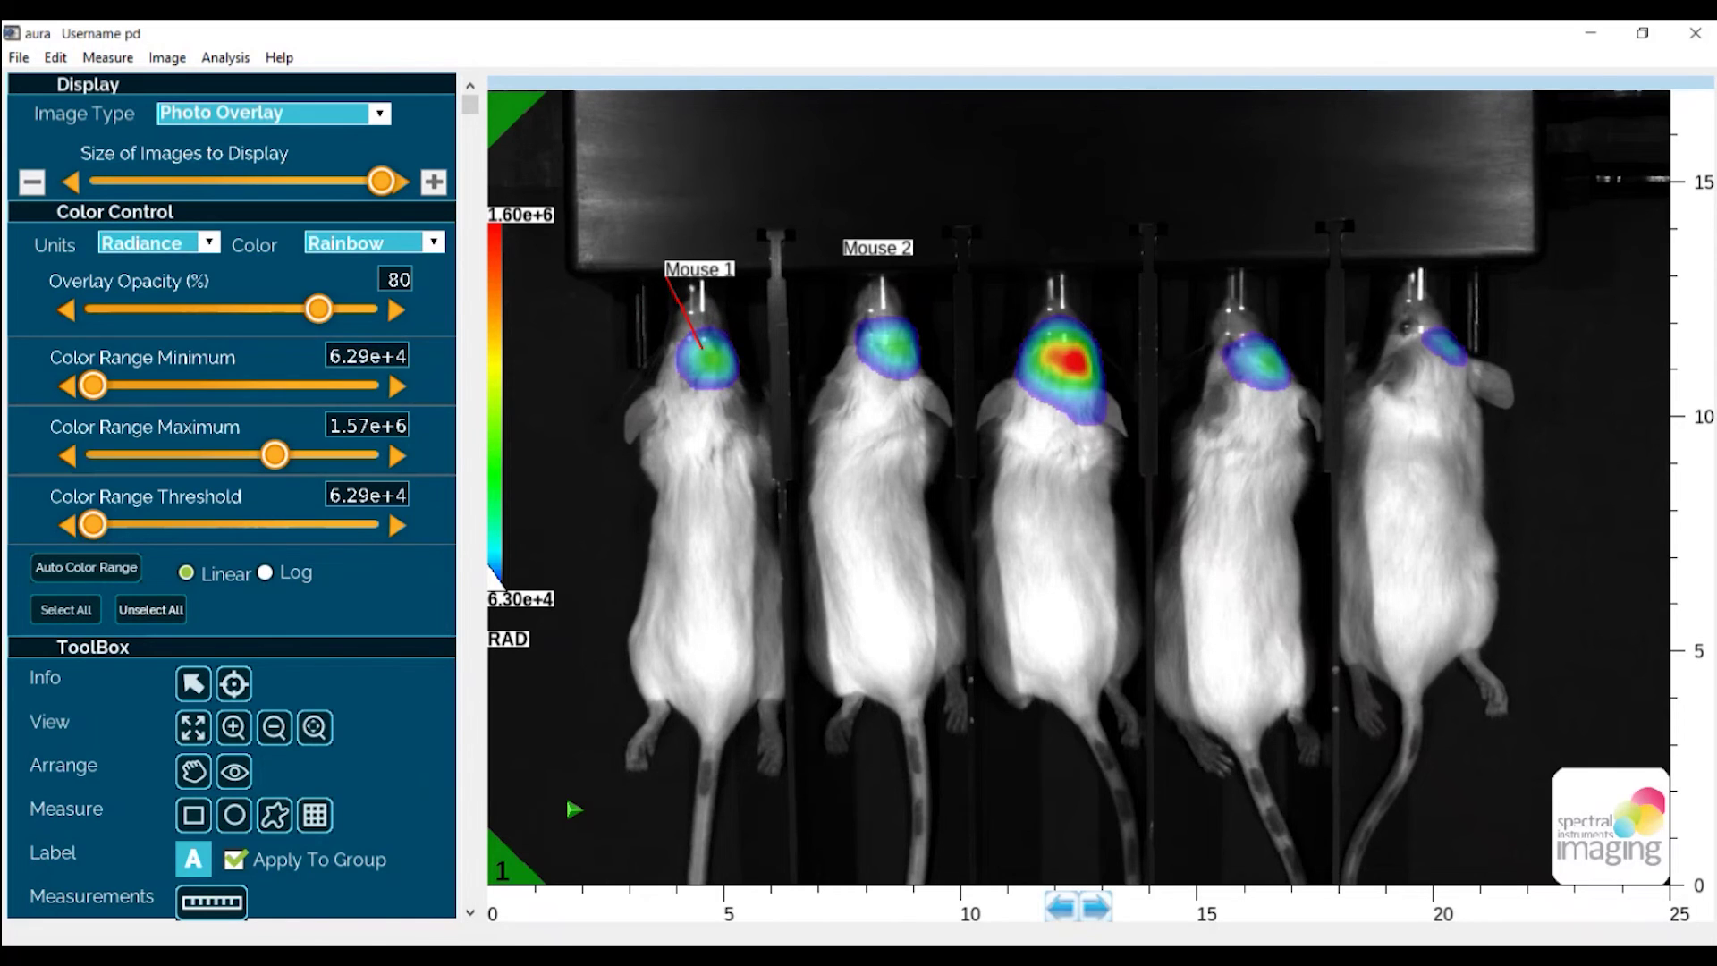
{"action": "left_click", "coordinate": [193, 815]}
{"action": "left_click_drag", "start_coordinate": [619, 317], "coordinate": [771, 748]}
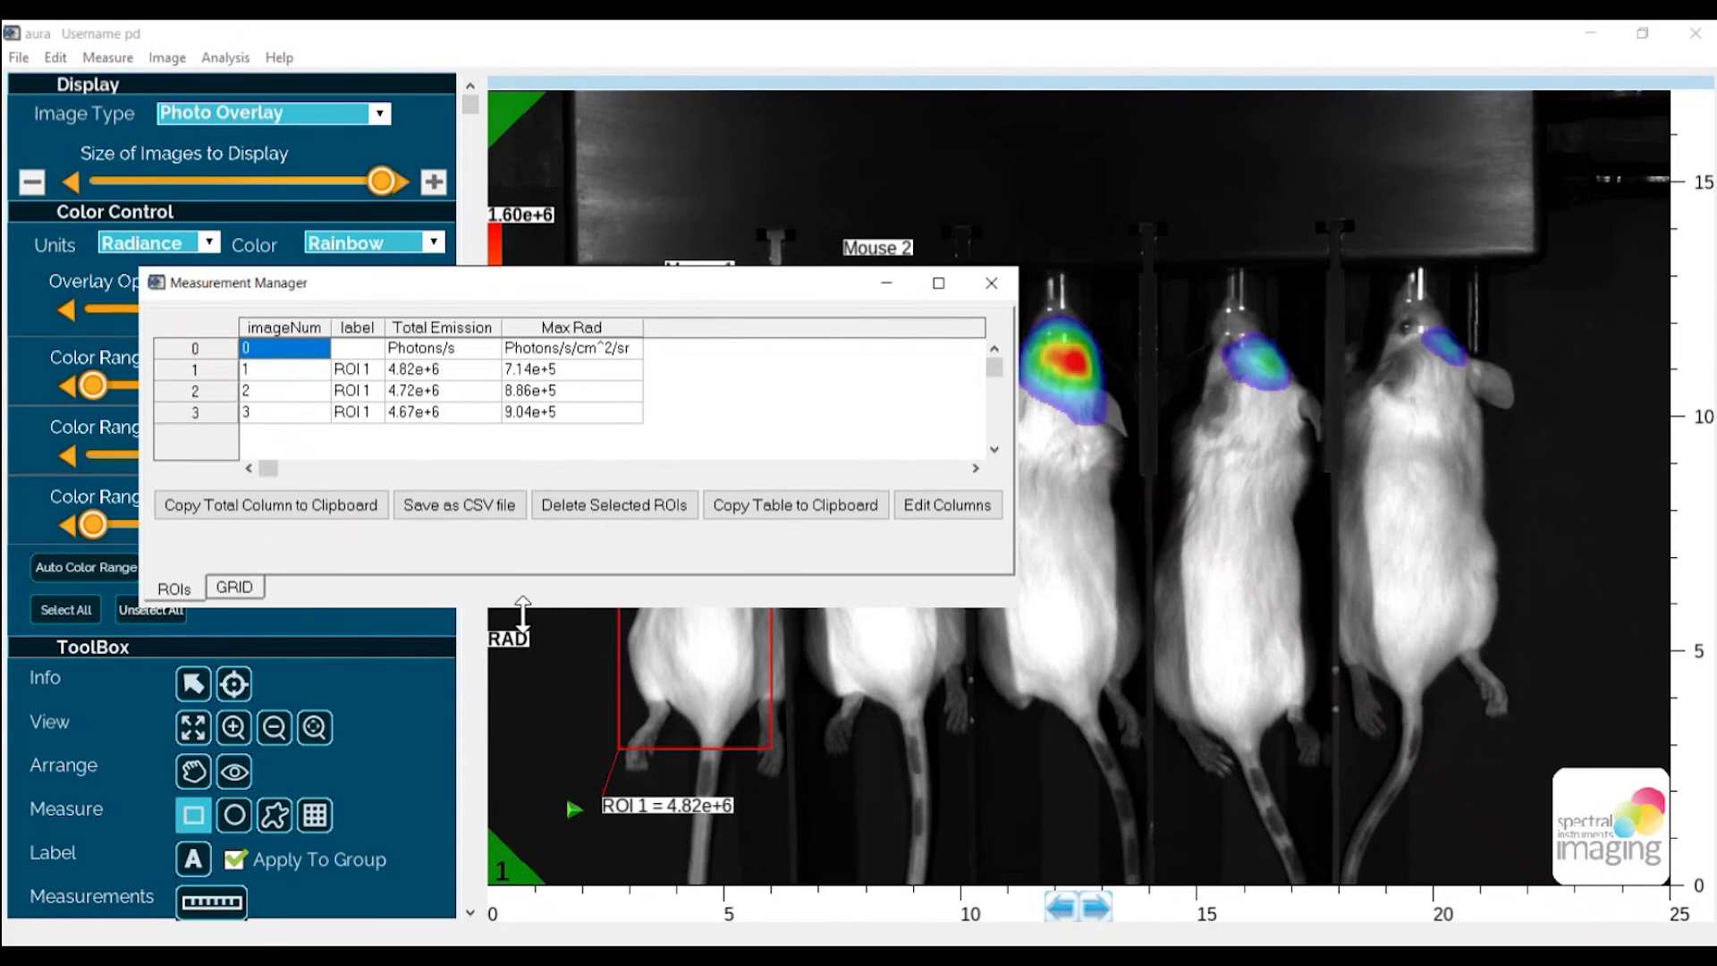
Enlarge the Measurement Manager and select ROI 1's Total Emission column (4.82e+6, 4.72e+6, 4.67e+6 photons/s)
{"action": "left_click_drag", "start_coordinate": [523, 613], "coordinate": [523, 698]}
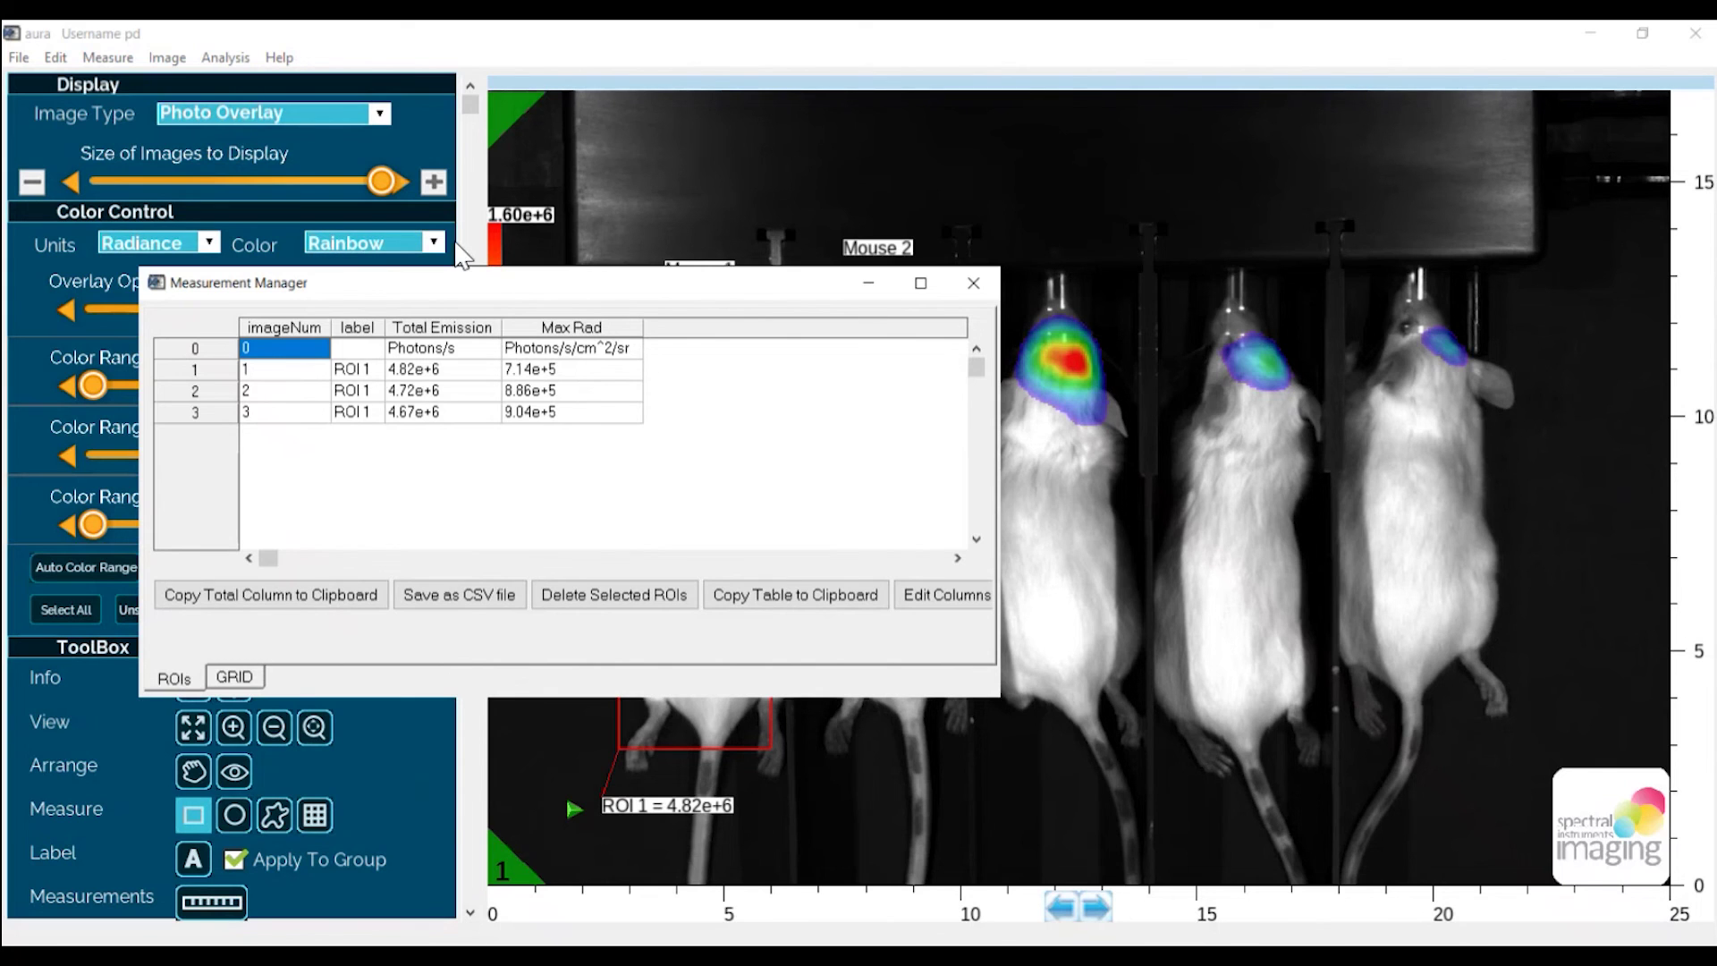
{"action": "left_click", "coordinate": [954, 604]}
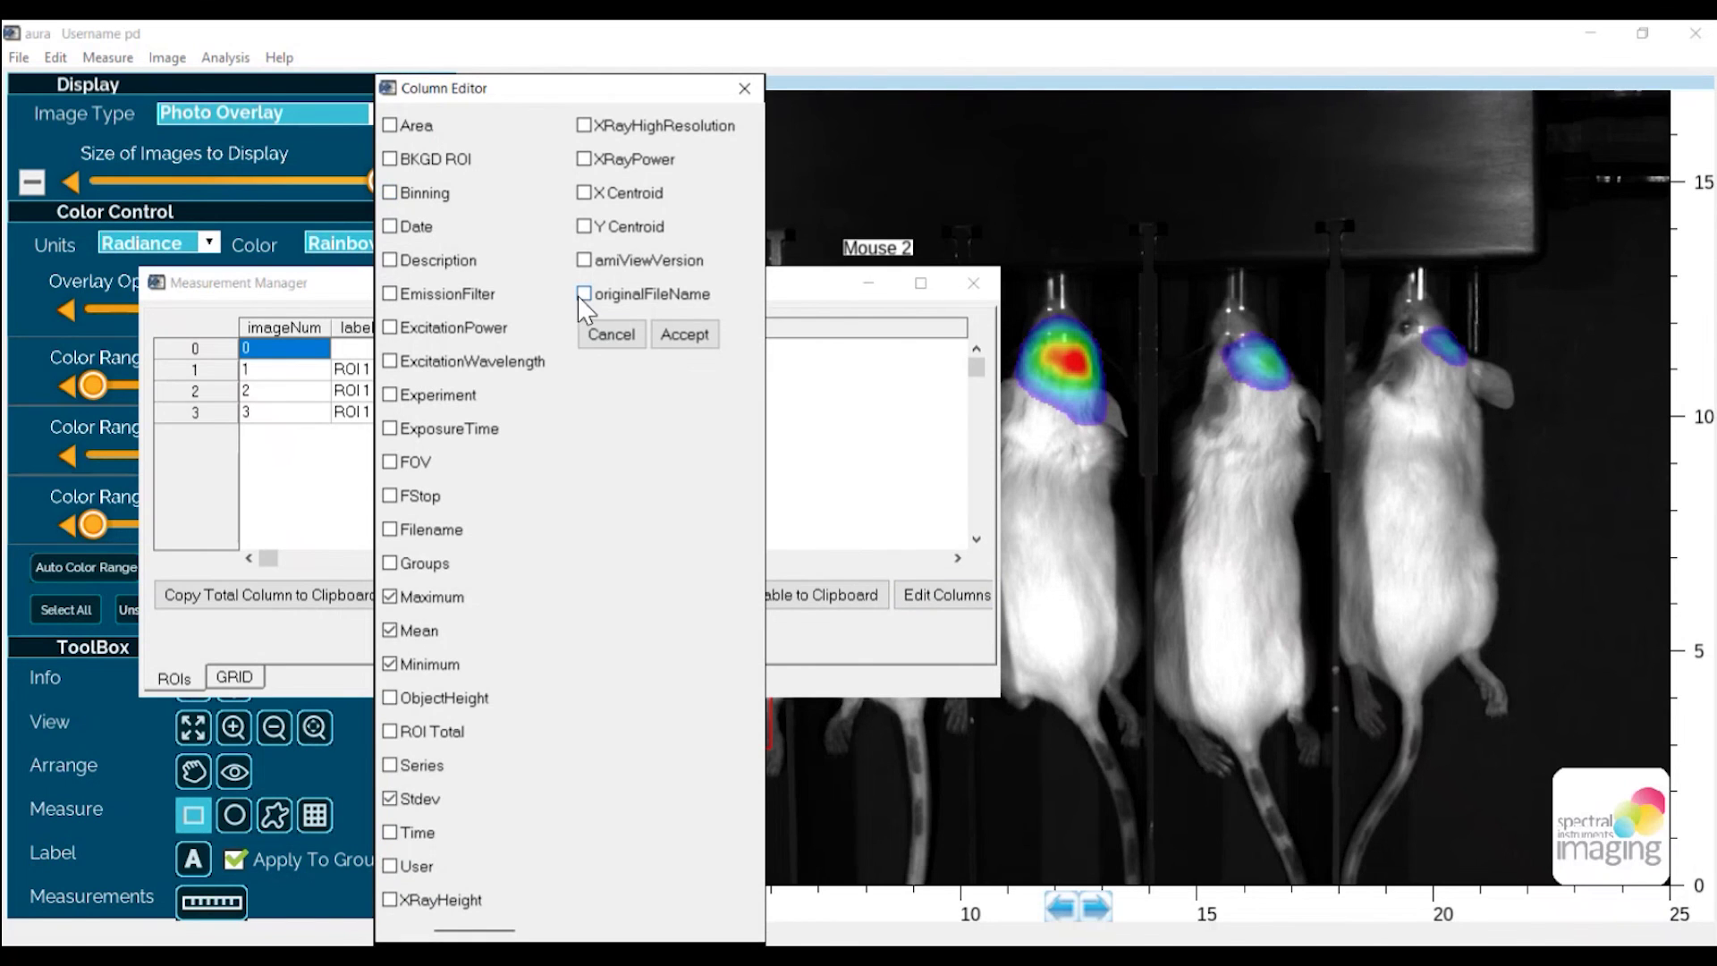
{"action": "left_click", "coordinate": [634, 341]}
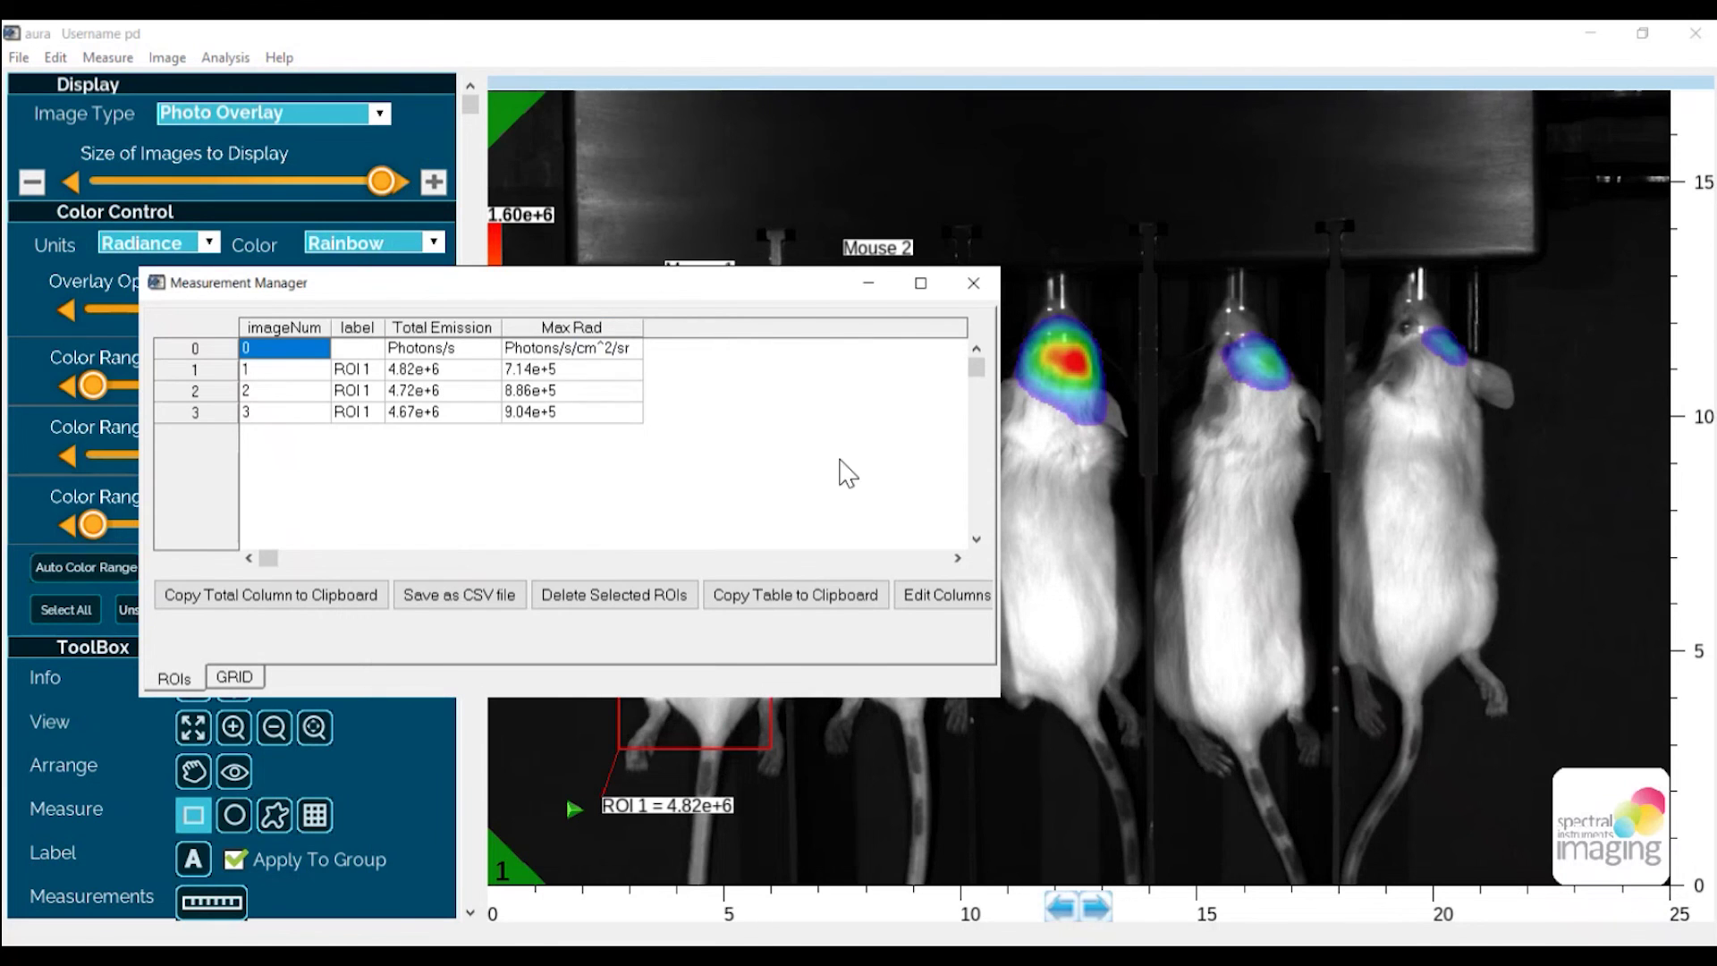
{"action": "left_click", "coordinate": [445, 327]}
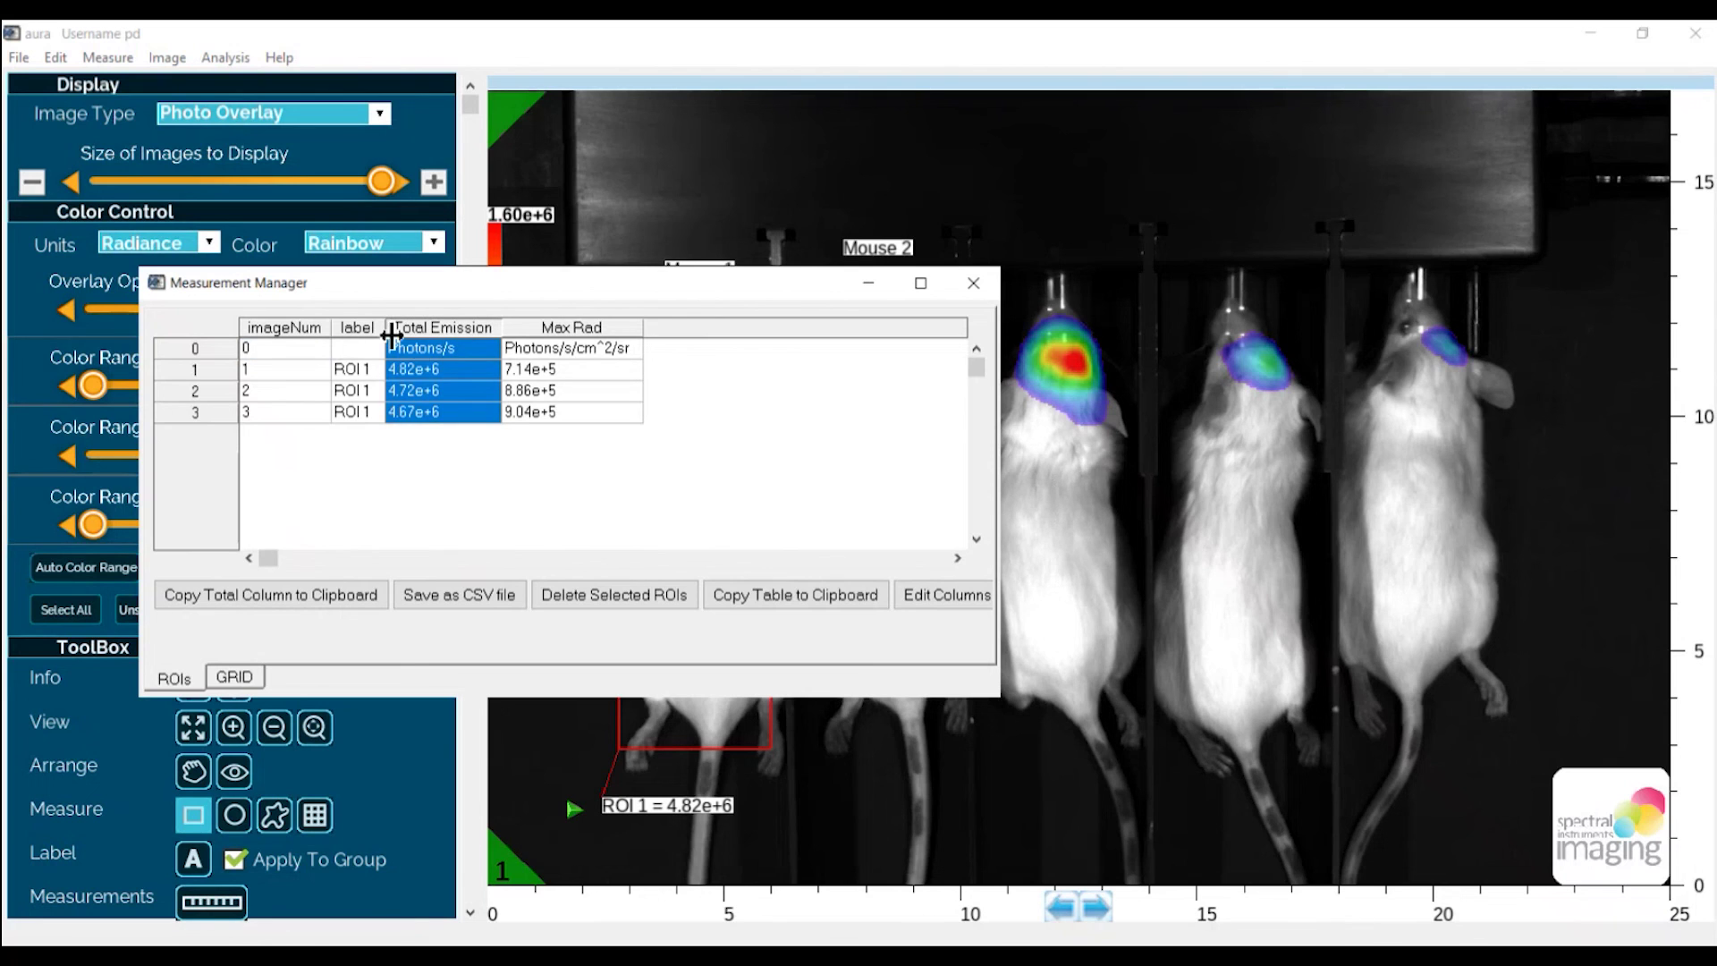